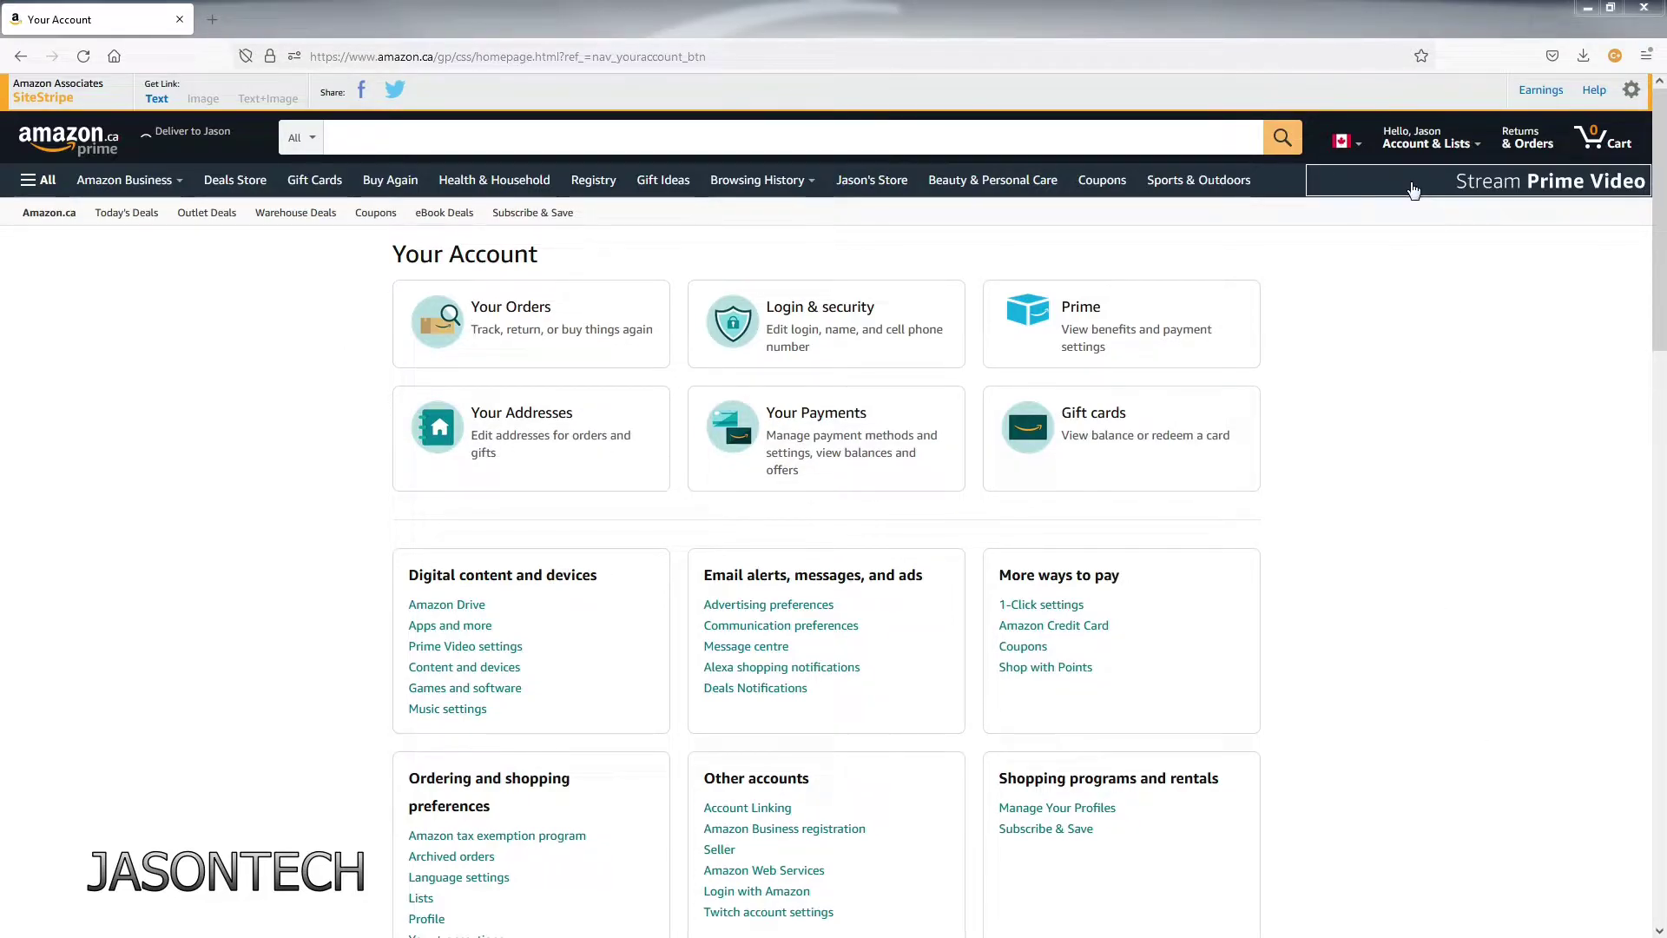
# - Open Manage Your Content and Devices from the Account & Lists menu
pyautogui.moveTo(1431, 144)
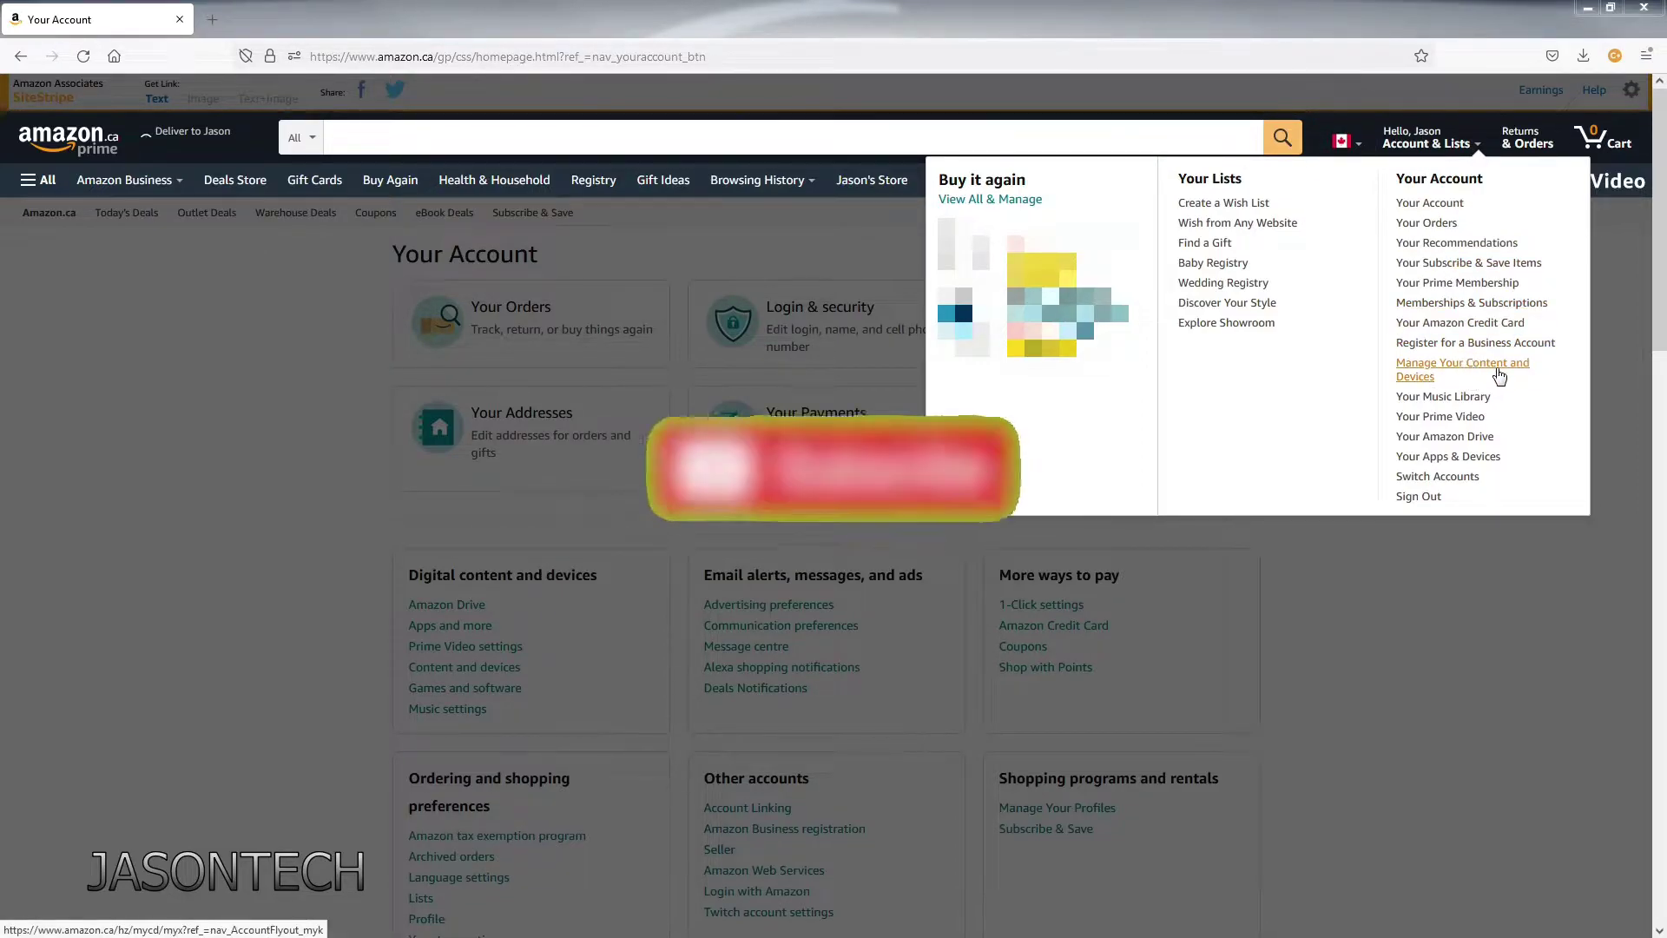
pyautogui.click(1437, 367)
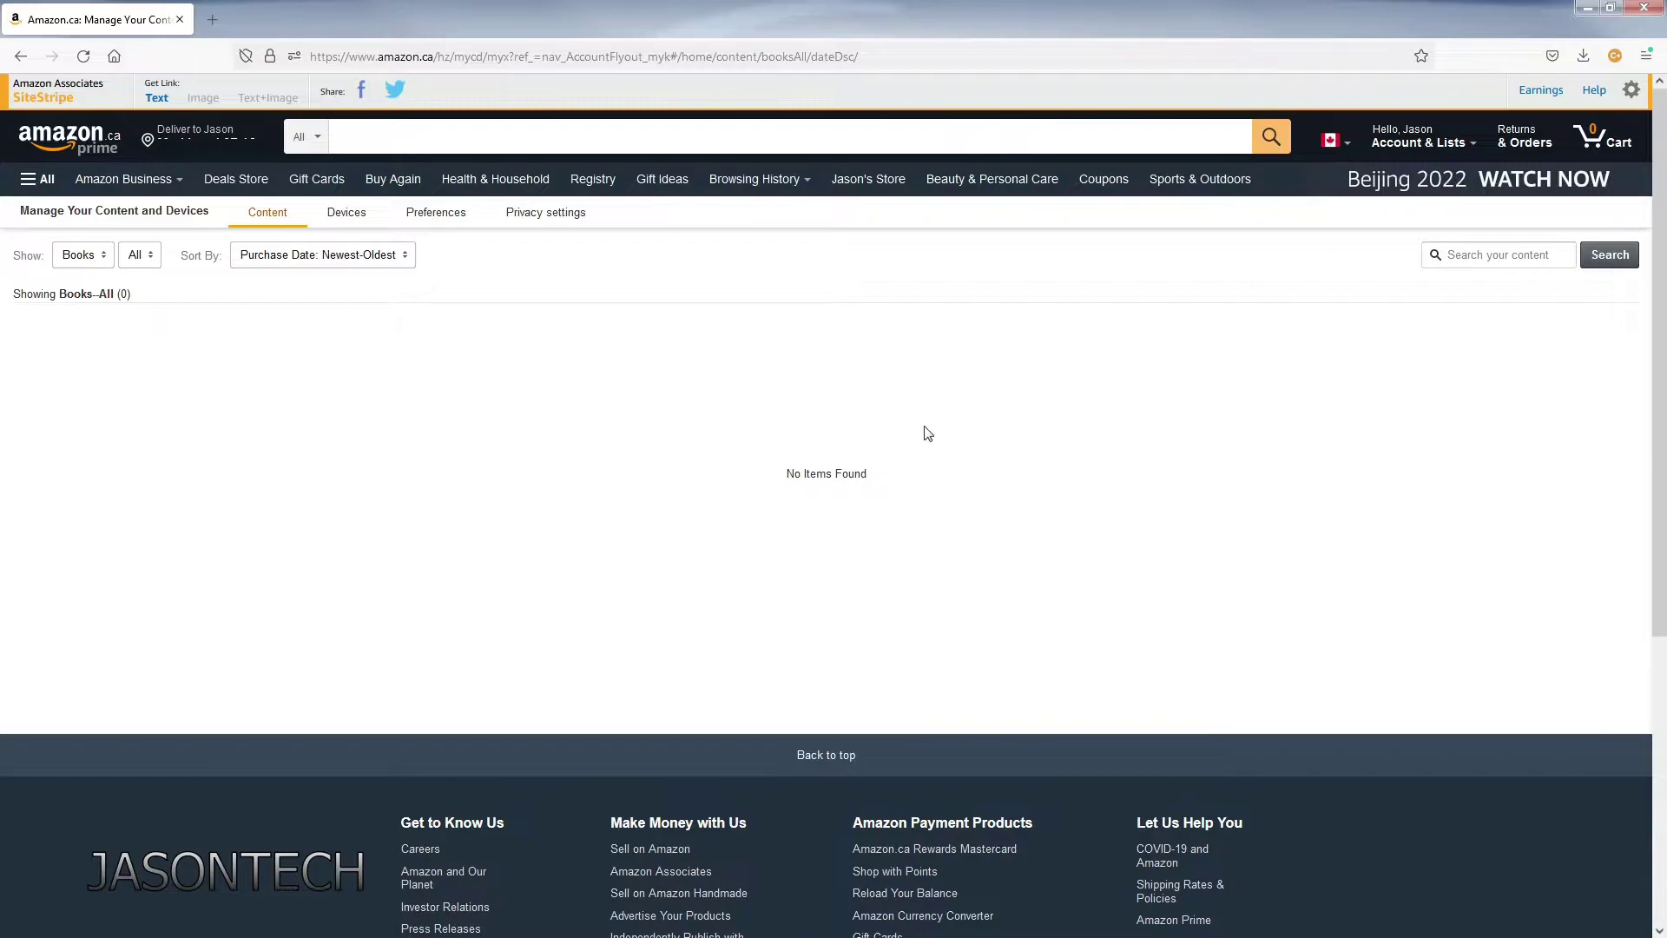
# - In Devices, expand the Fire TV group and view the third and second Fire TVs' summaries
pyautogui.click(346, 214)
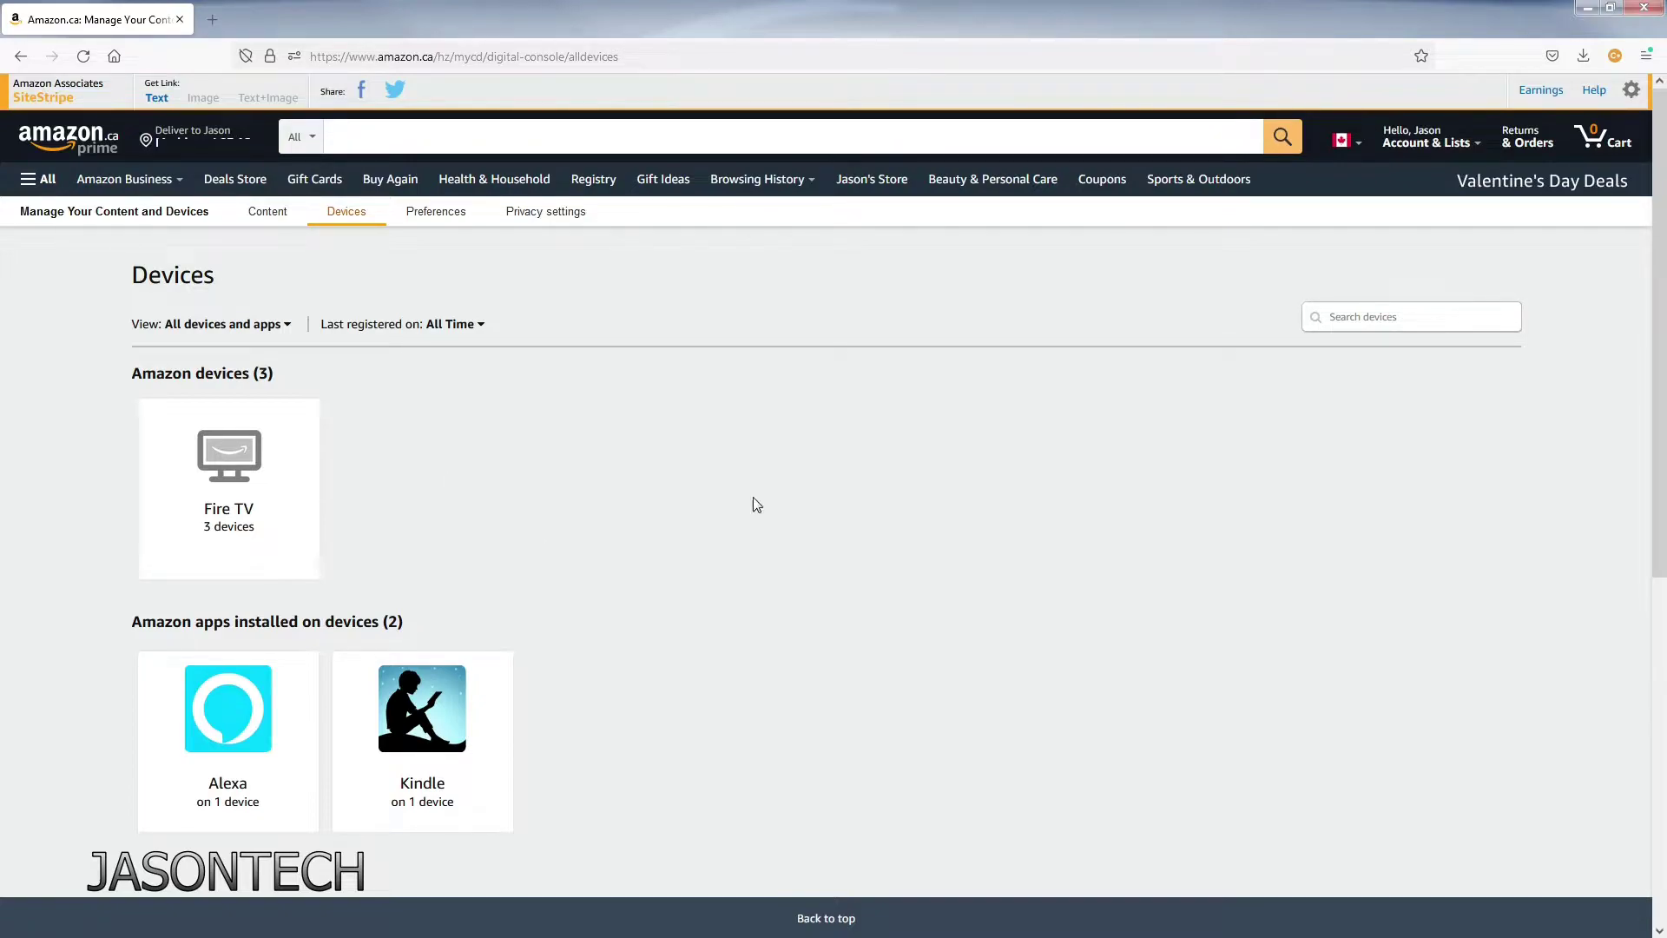
pyautogui.click(231, 494)
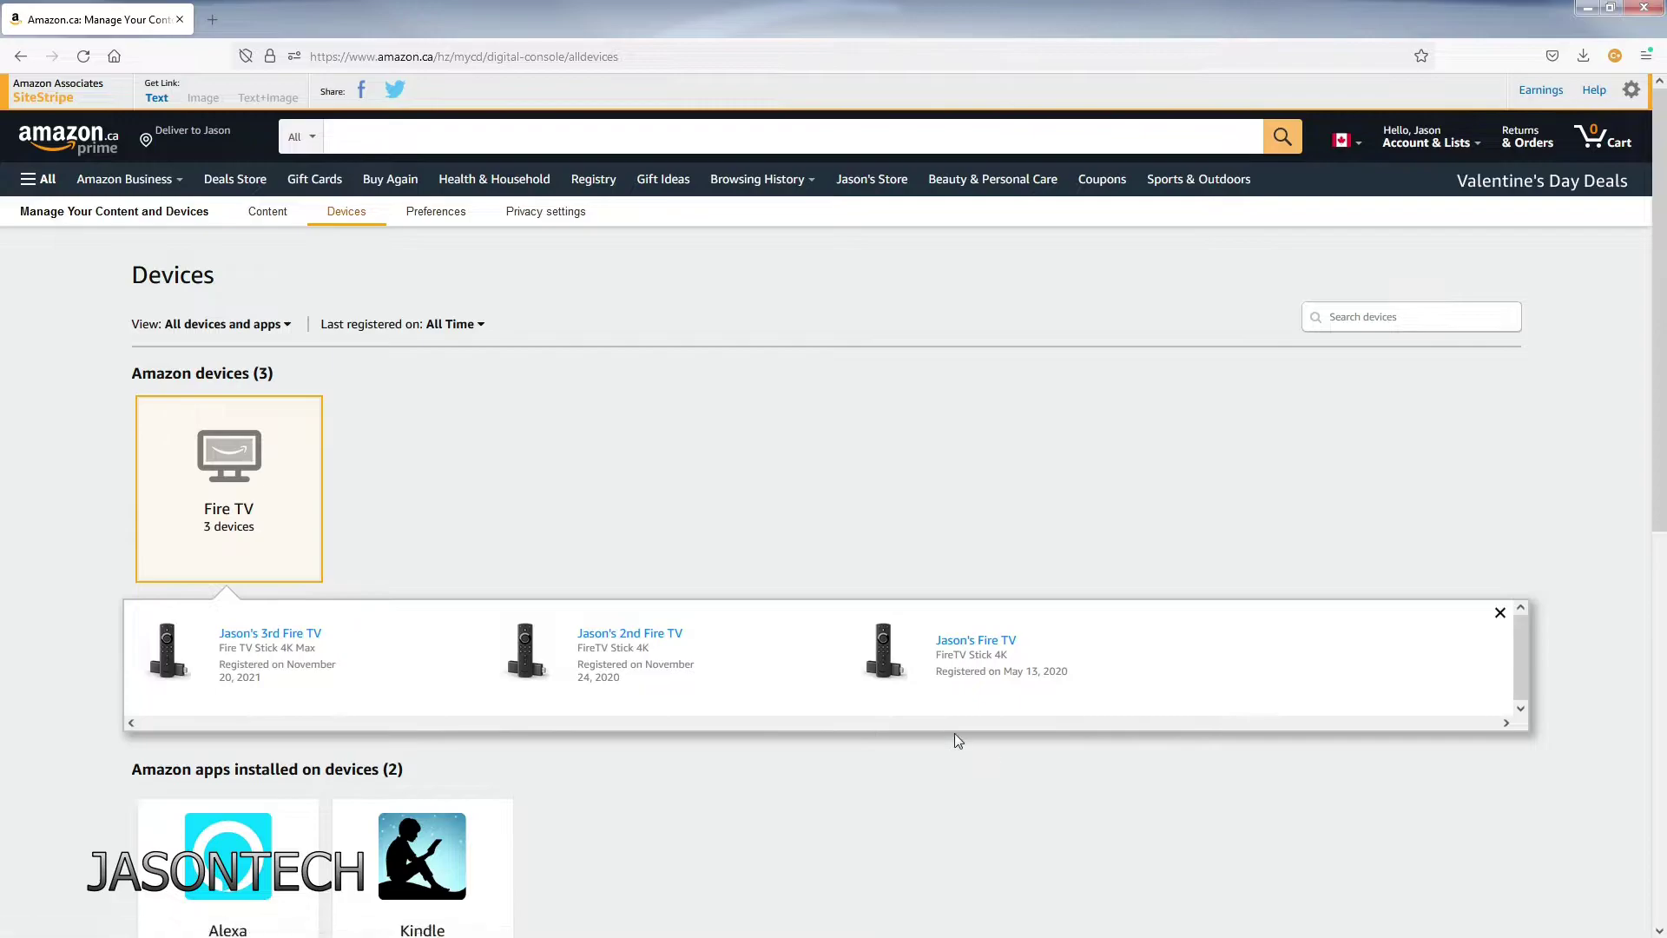
pyautogui.click(252, 635)
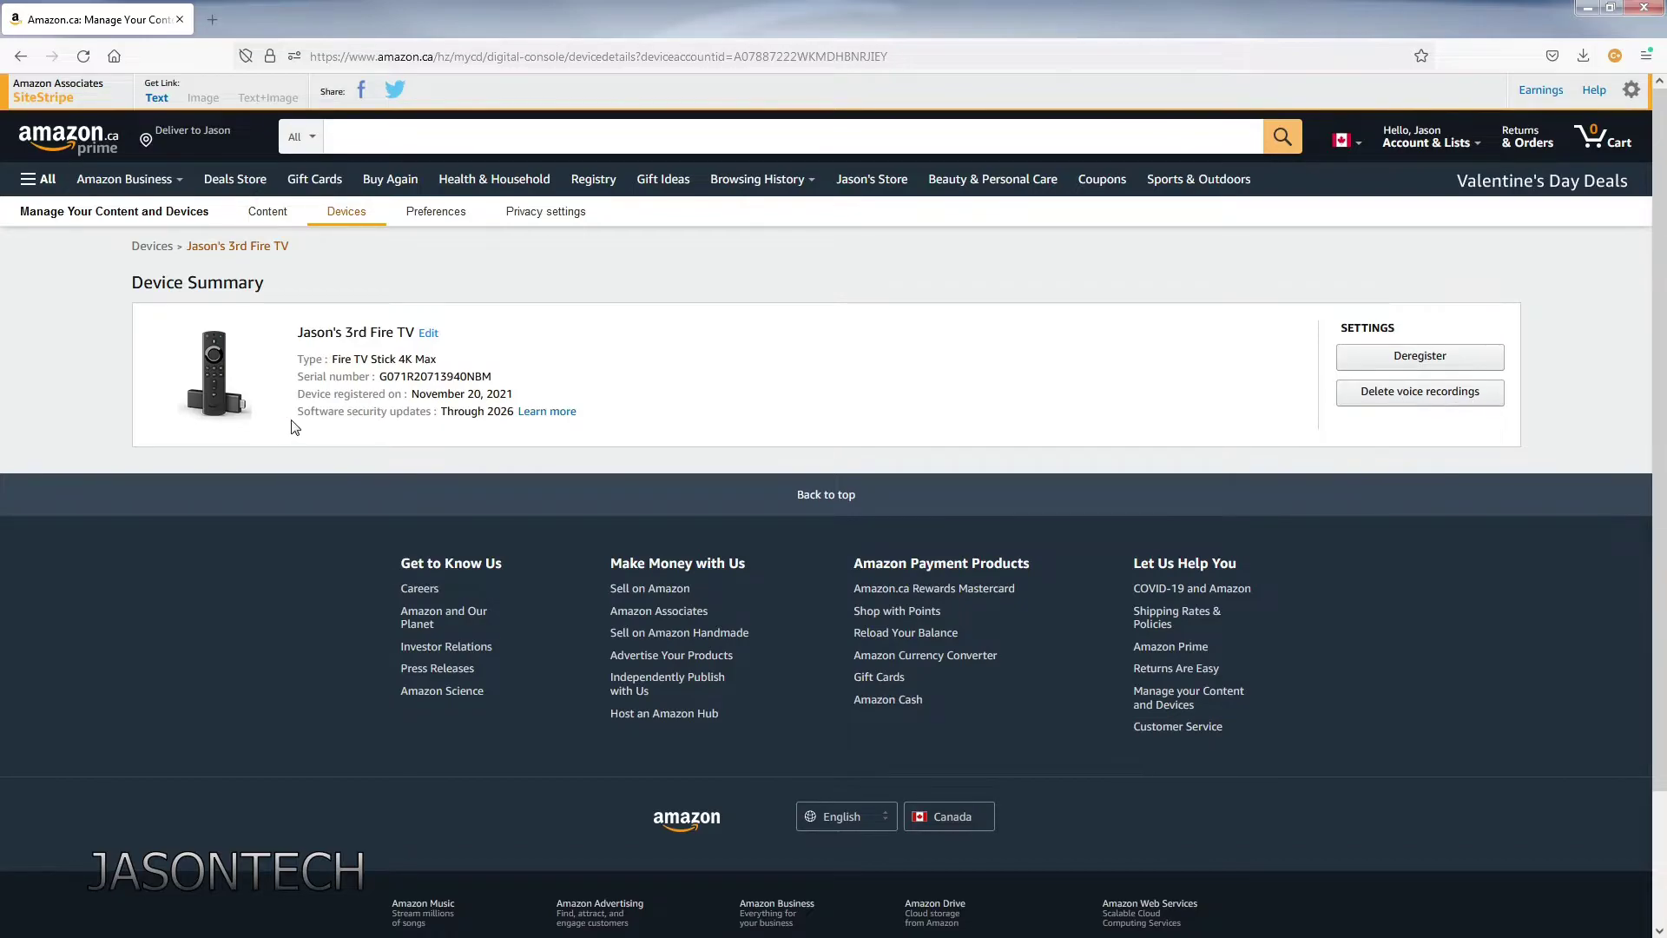
pyautogui.click(349, 217)
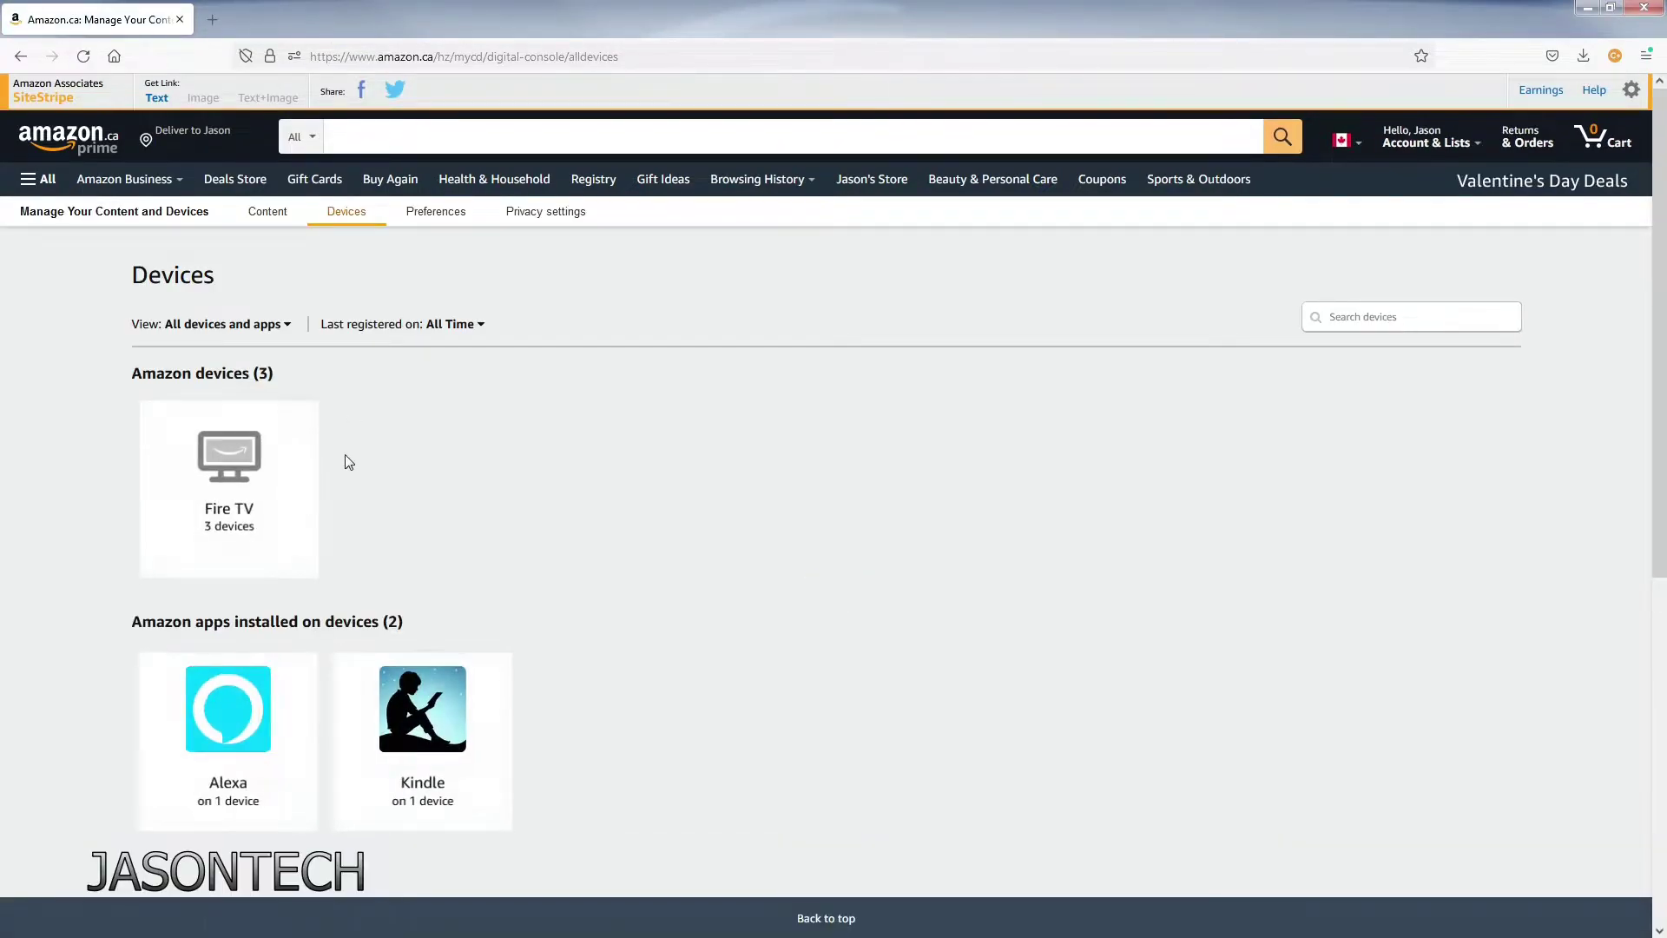
pyautogui.click(252, 456)
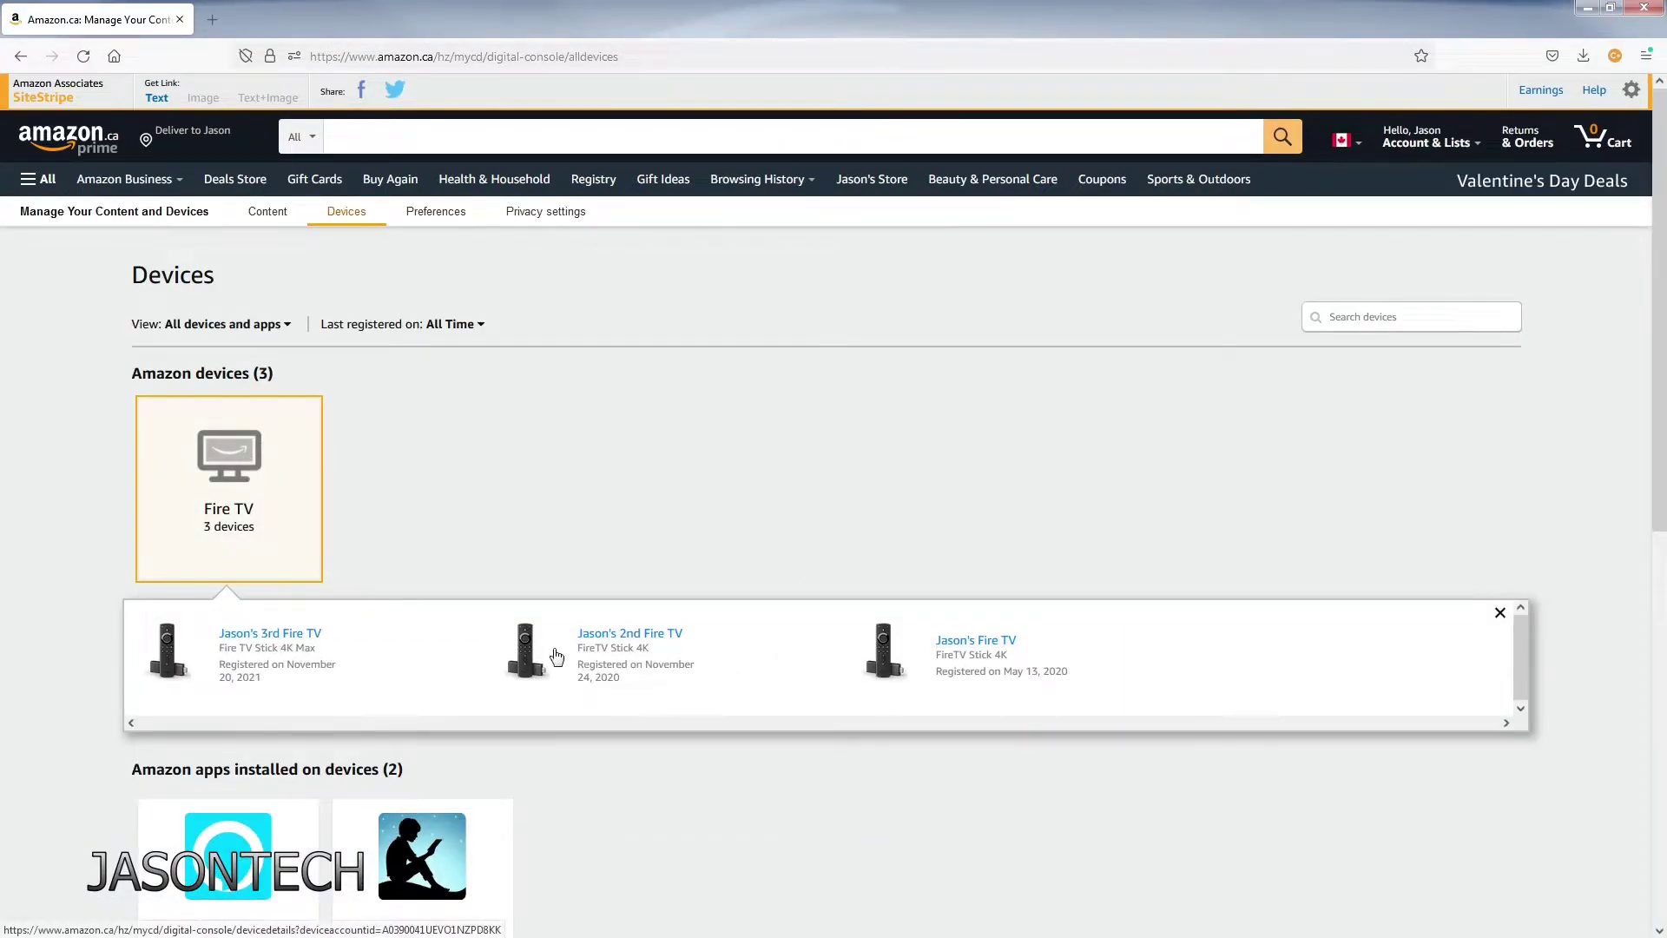
pyautogui.click(627, 639)
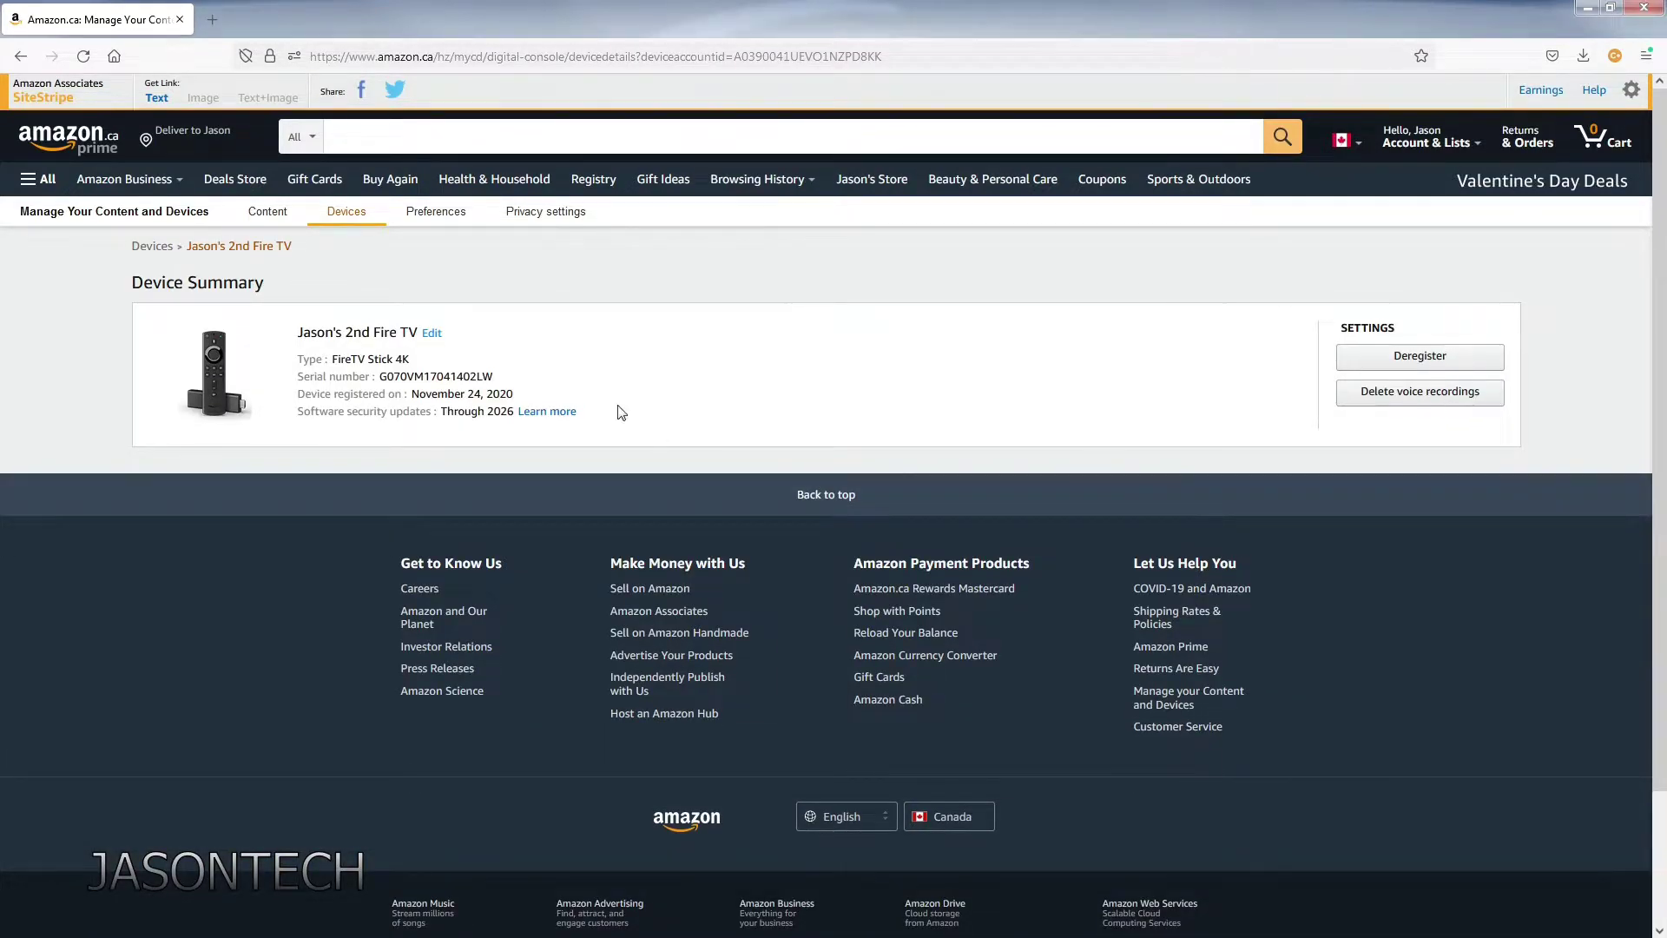
pyautogui.click(20, 55)
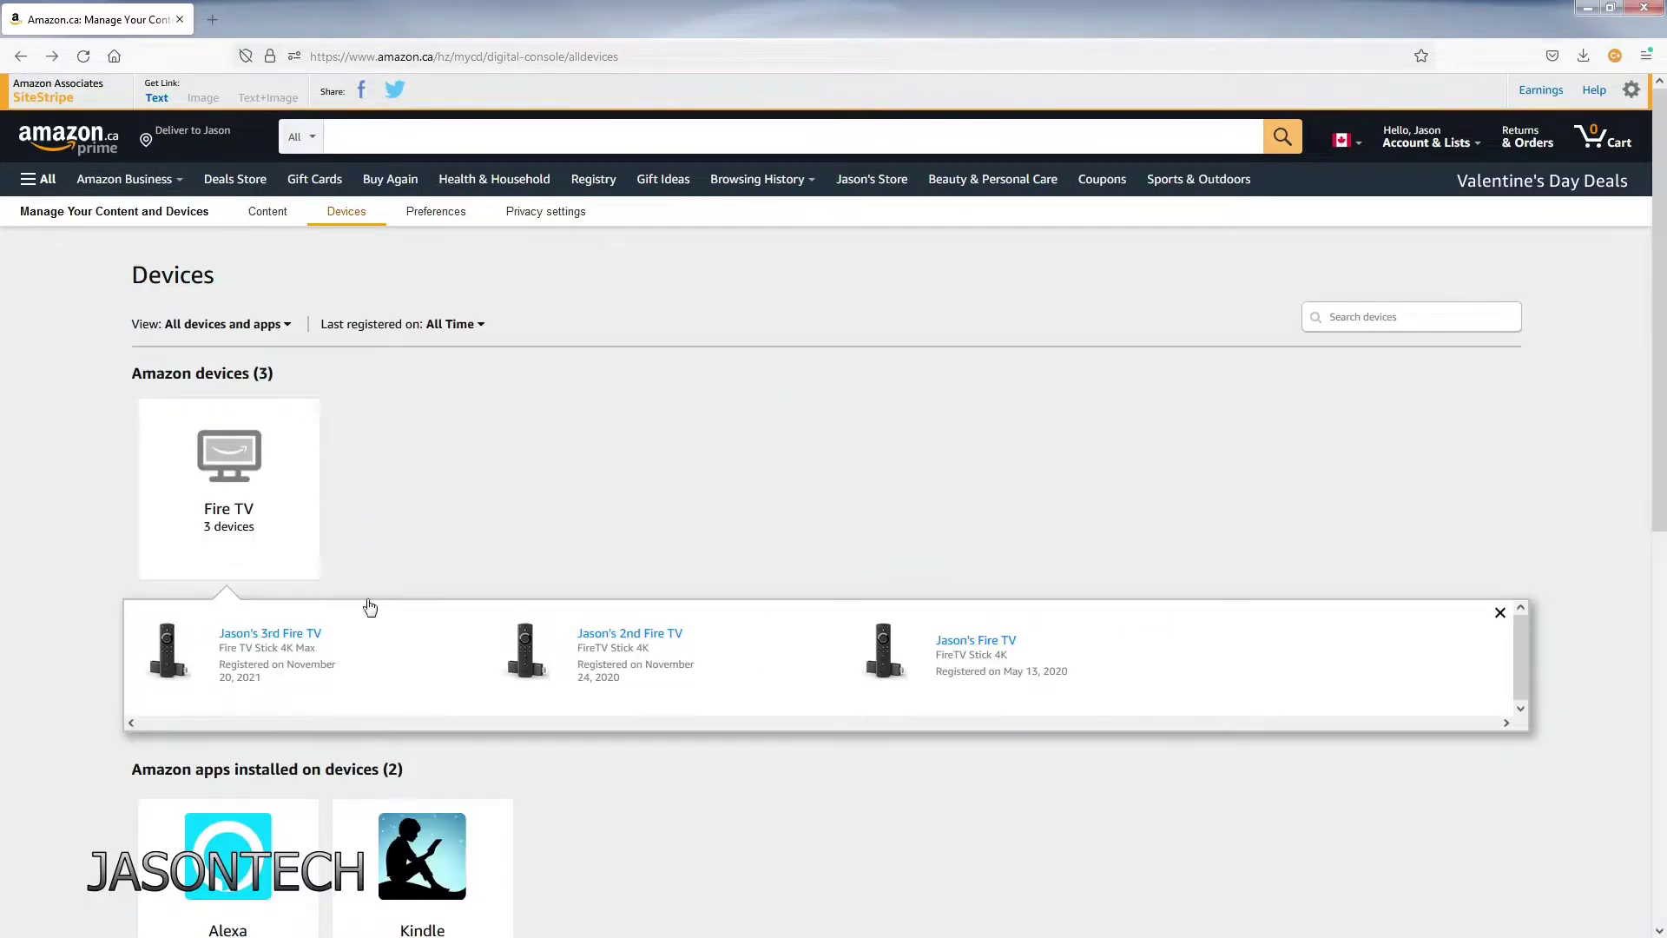
# - Delete the third Fire TV's voice recordings from its device summary
pyautogui.click(265, 635)
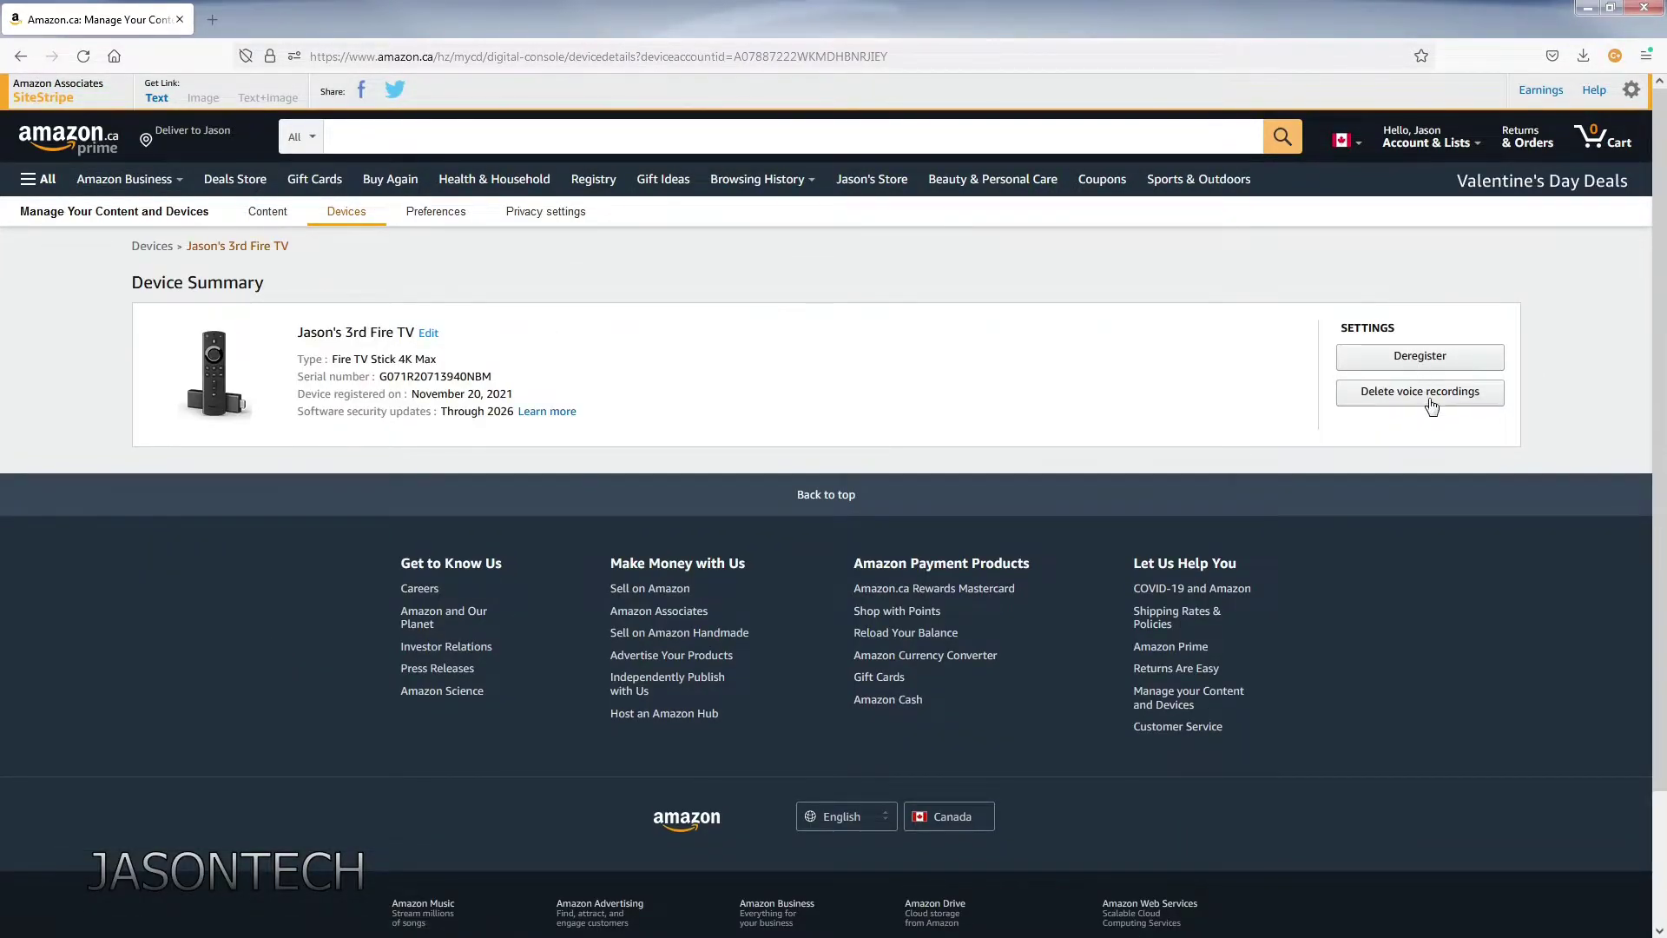
pyautogui.click(1425, 398)
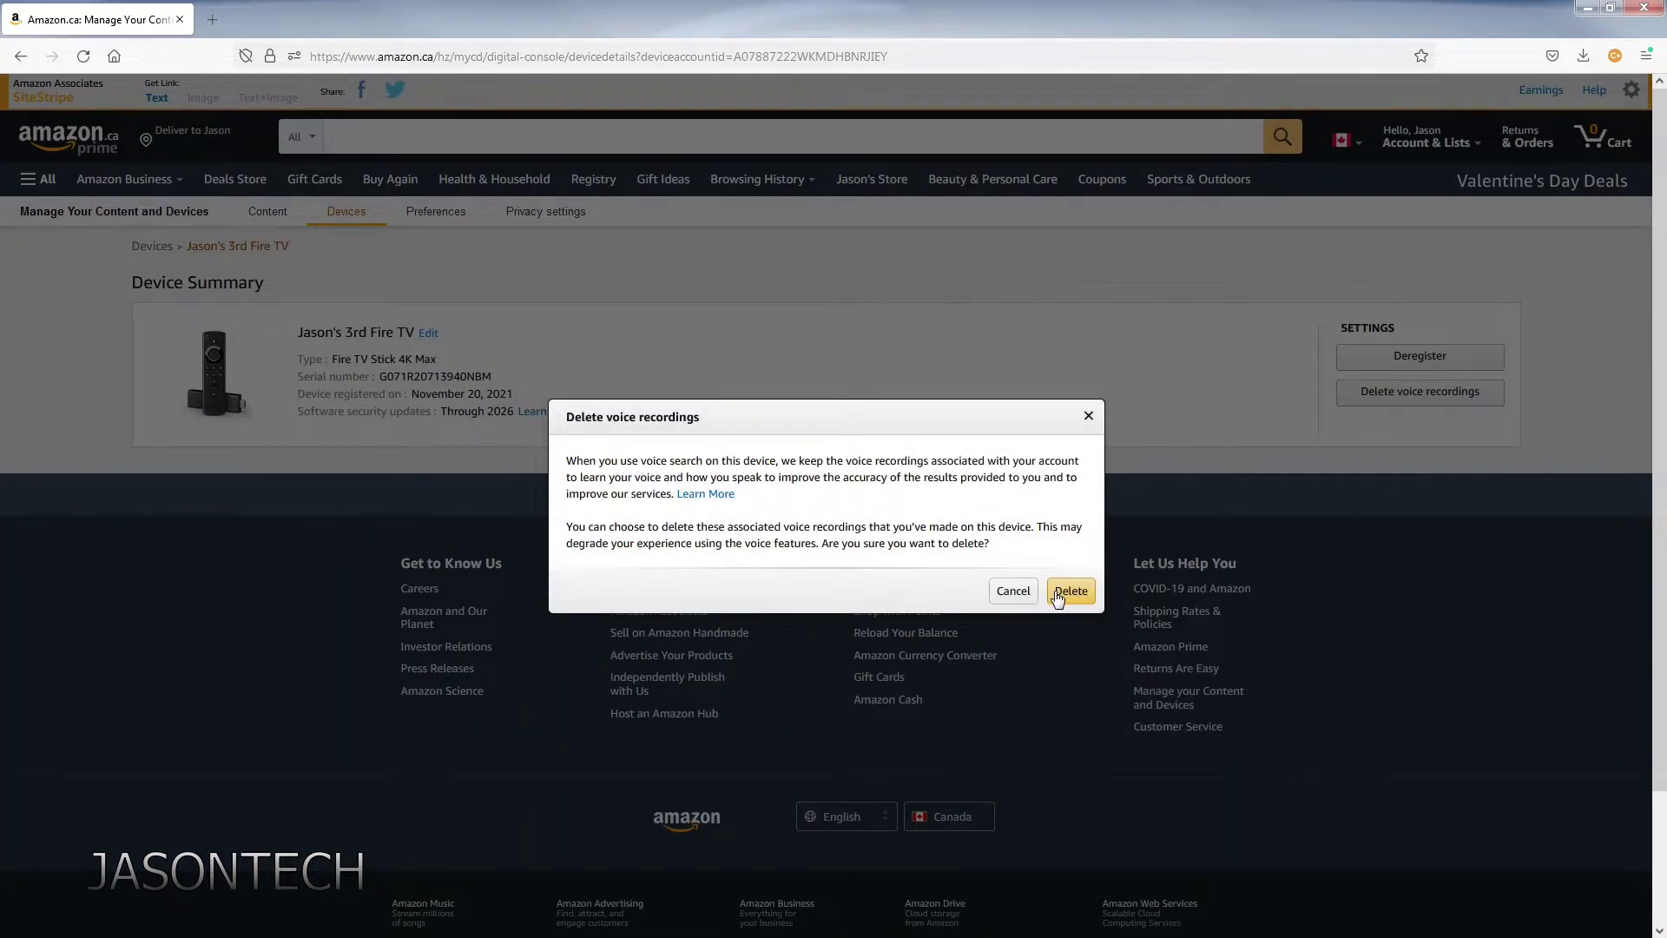
pyautogui.click(1069, 592)
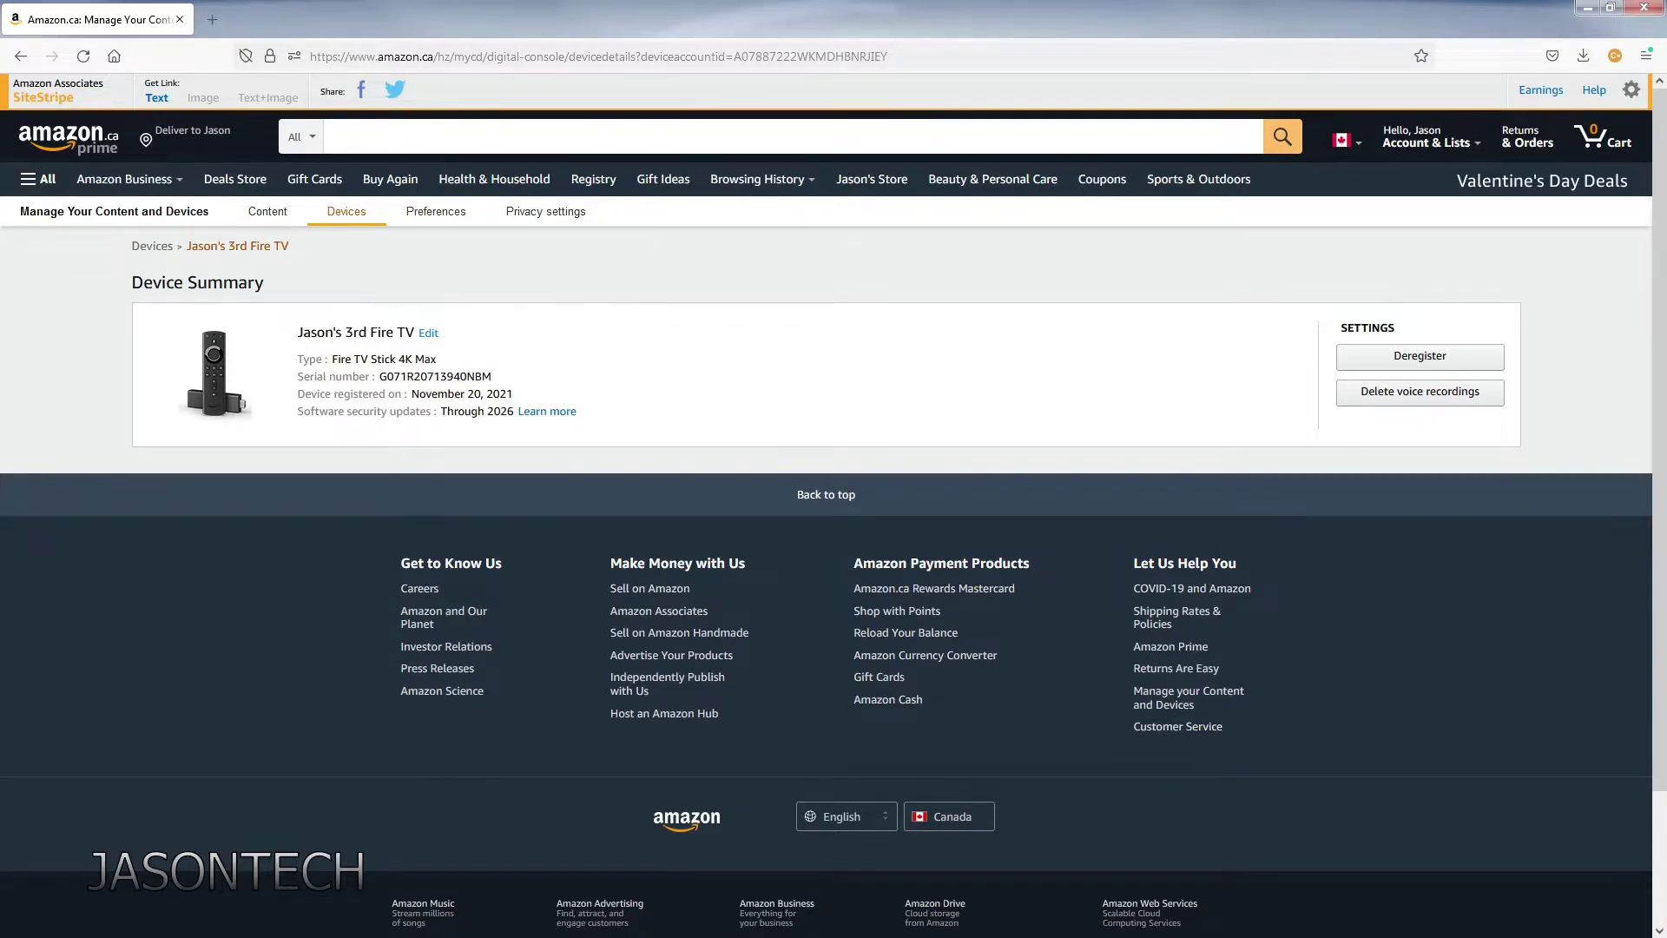
# - Delete the original Fire TV Stick 4K's voice recordings as well
pyautogui.click(21, 56)
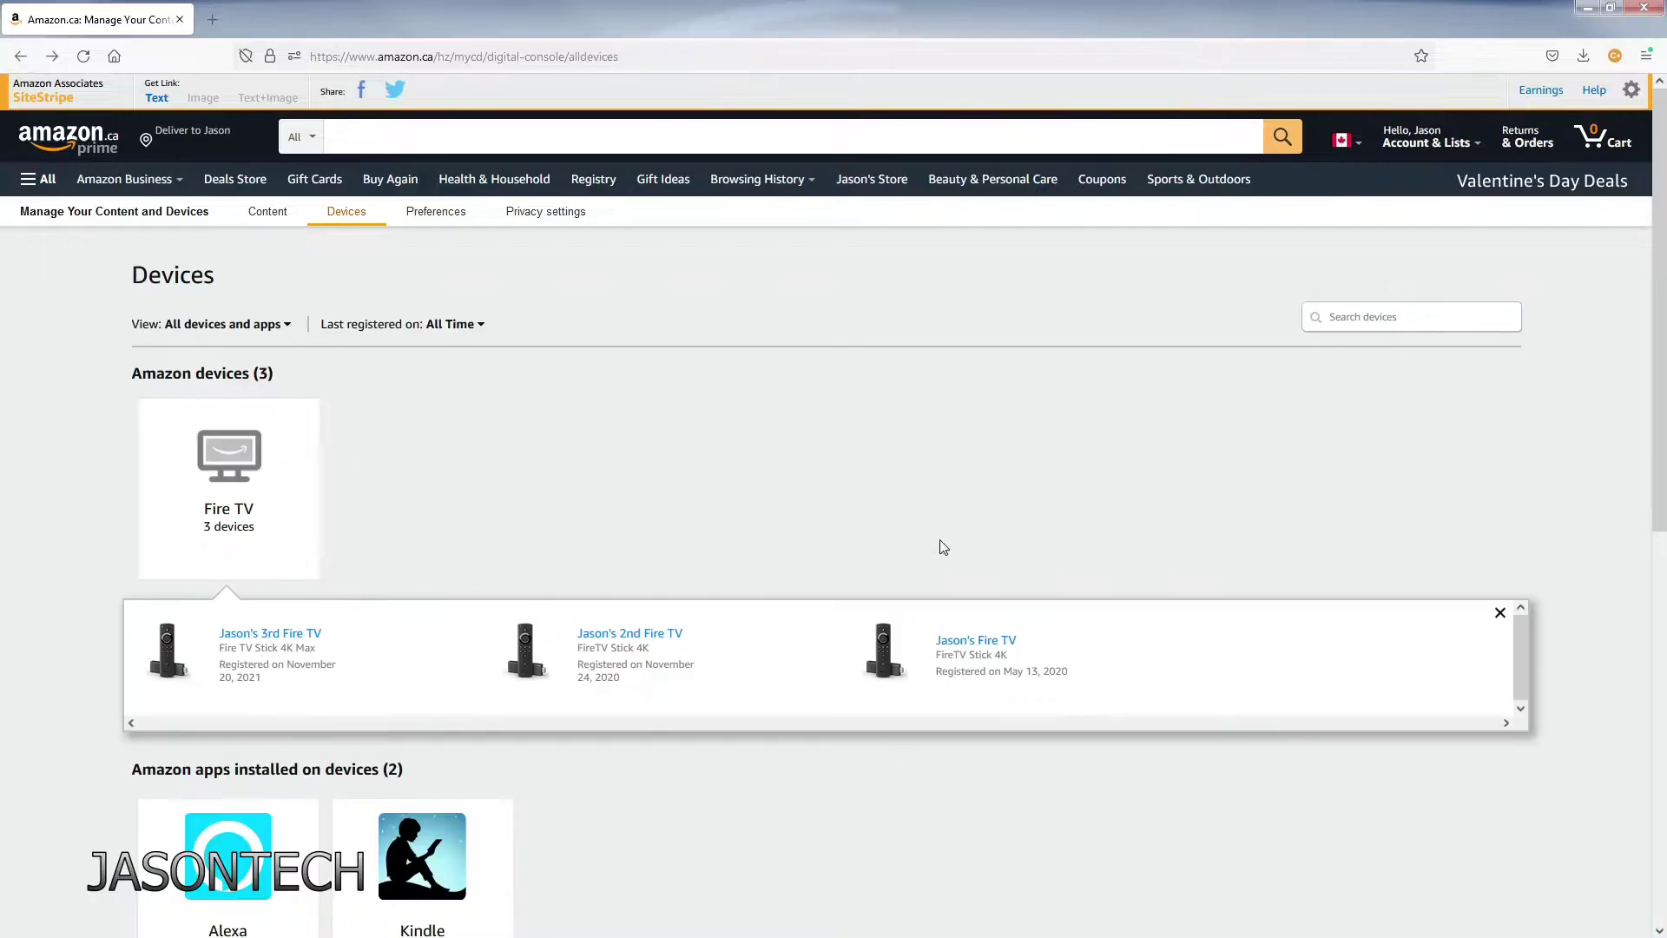
pyautogui.click(919, 657)
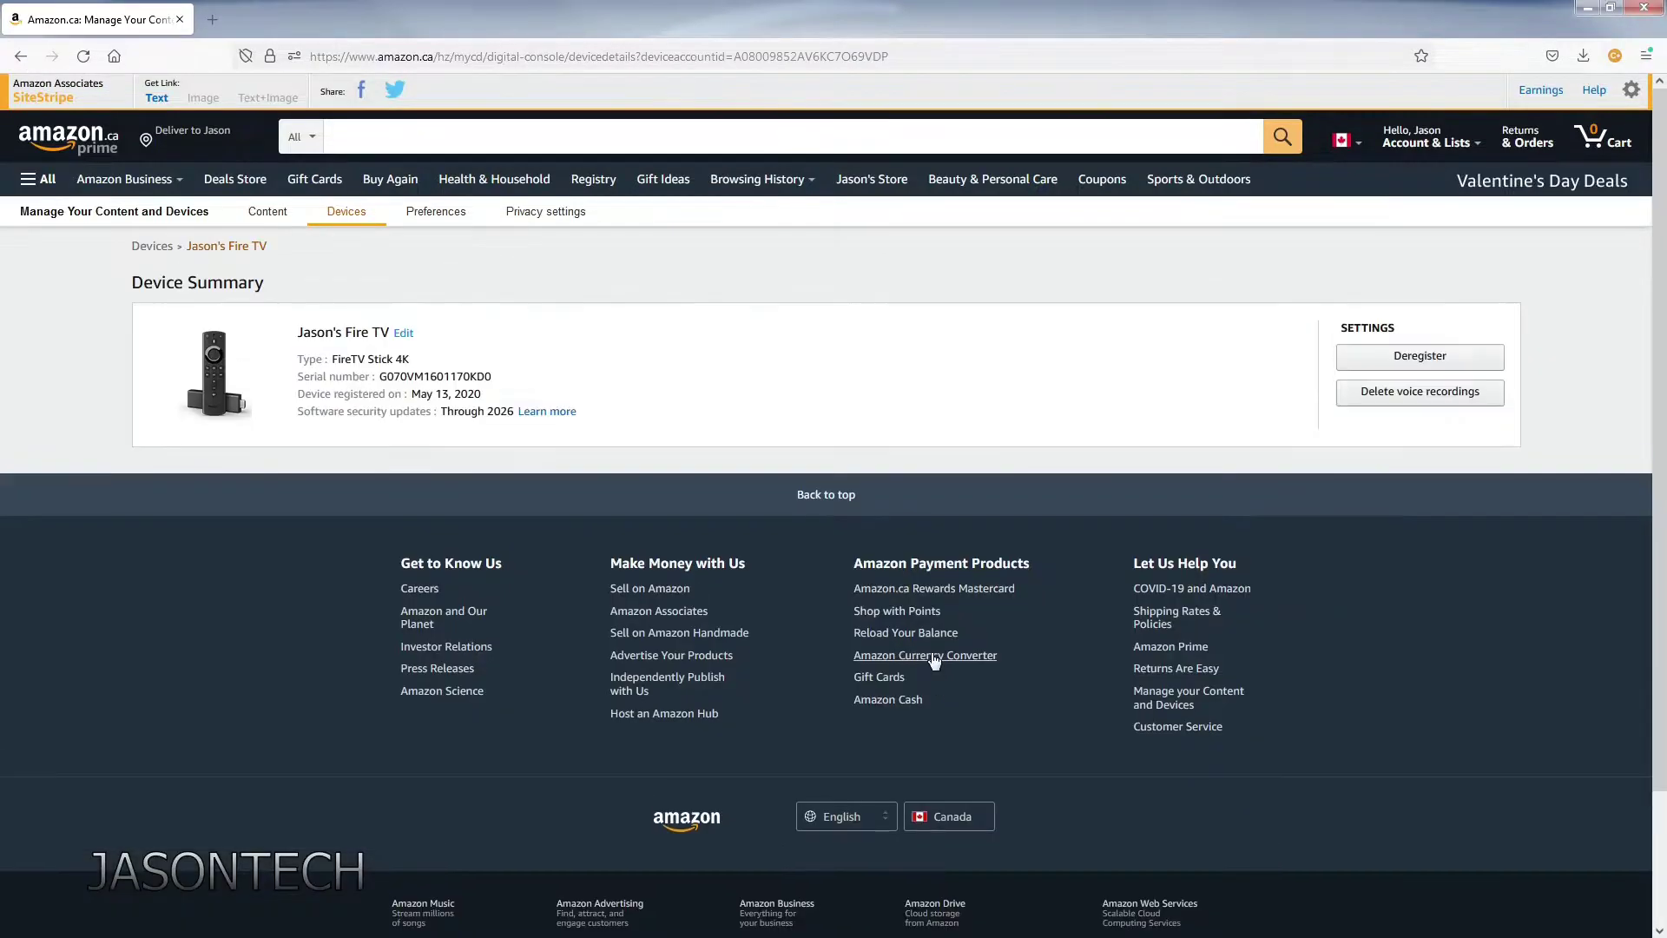
pyautogui.click(1428, 395)
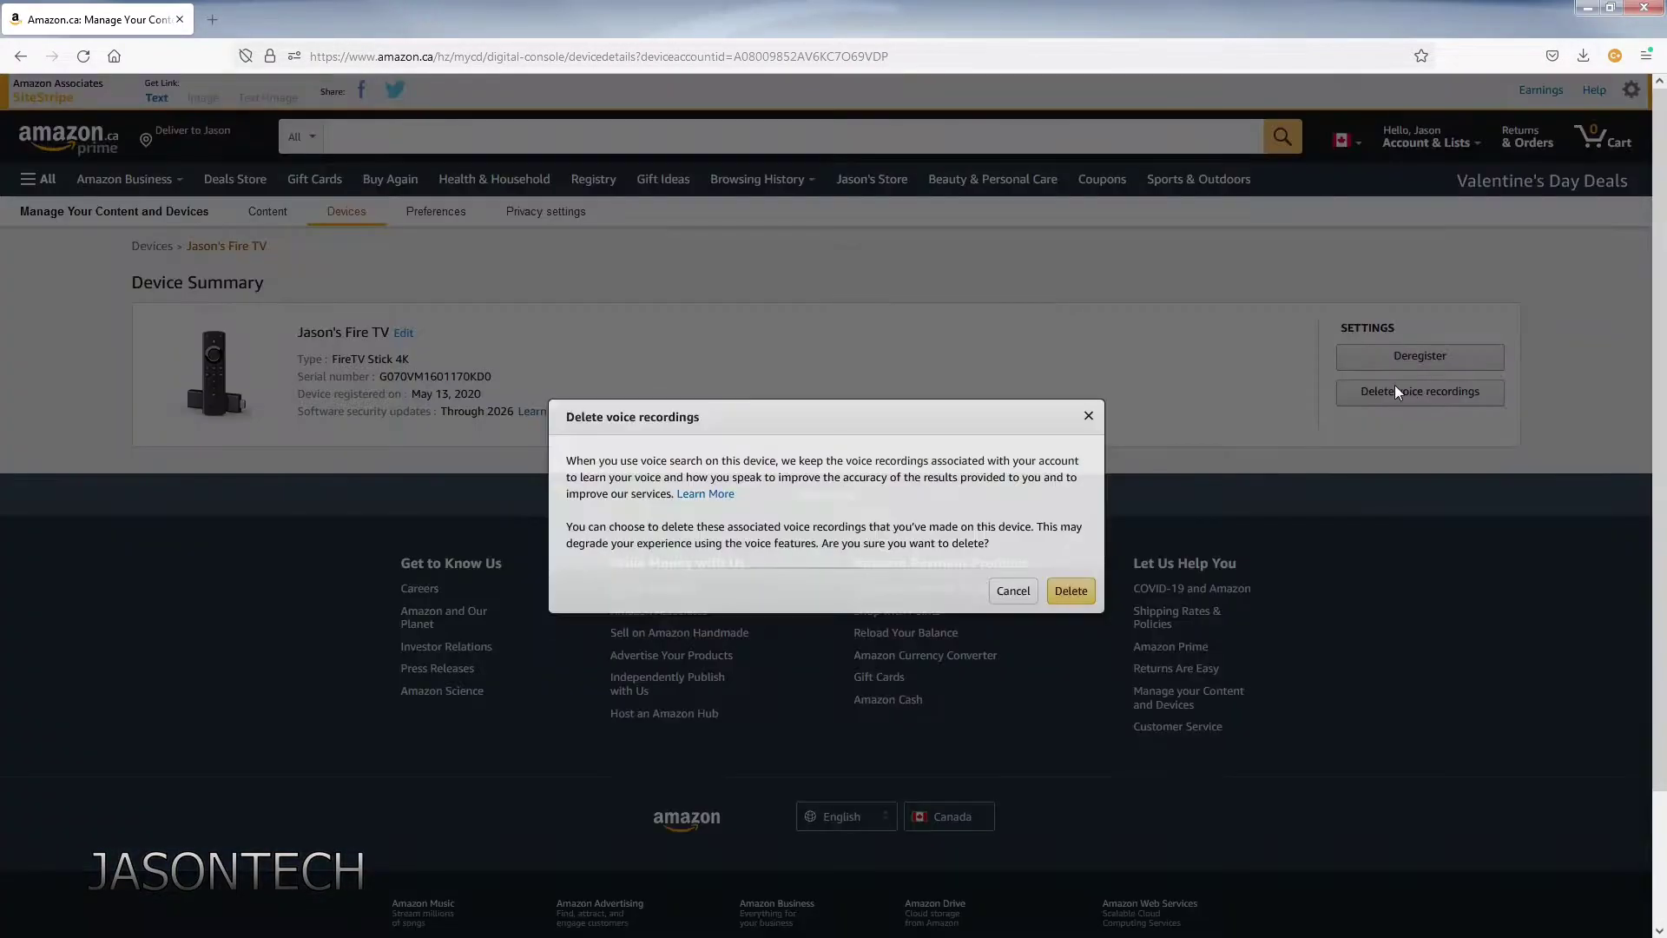
pyautogui.click(1090, 599)
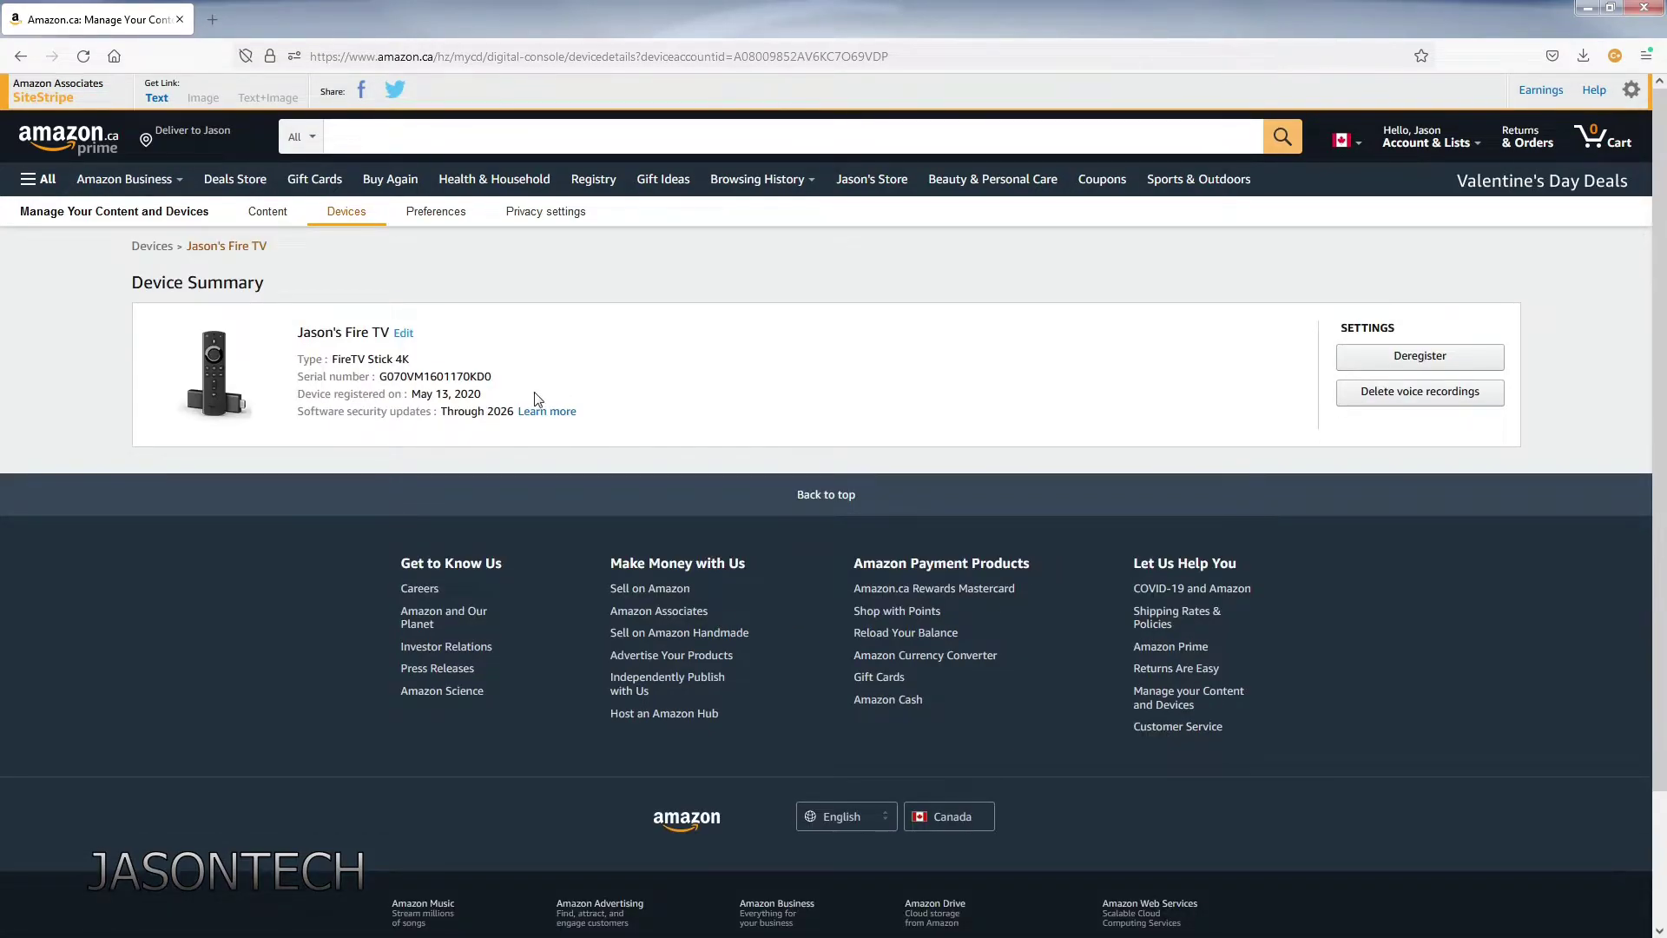
# - In Amazon Devices Privacy settings, turn off Collect App Usage Data for the second Fire TV
pyautogui.moveTo(502, 219)
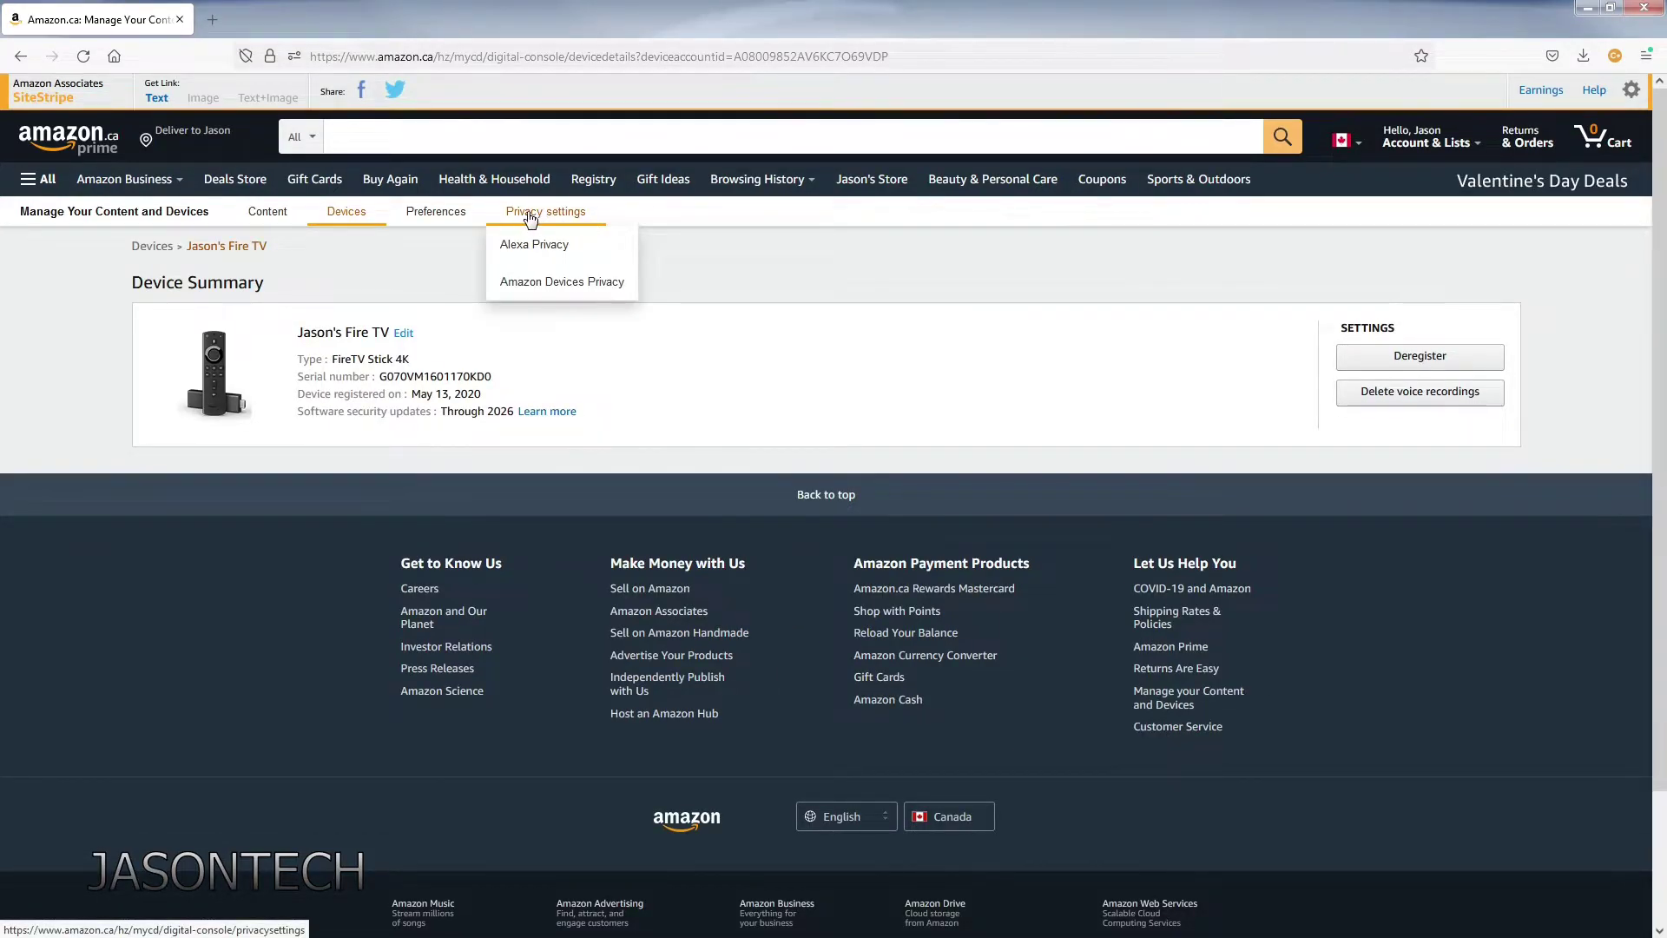
pyautogui.click(561, 215)
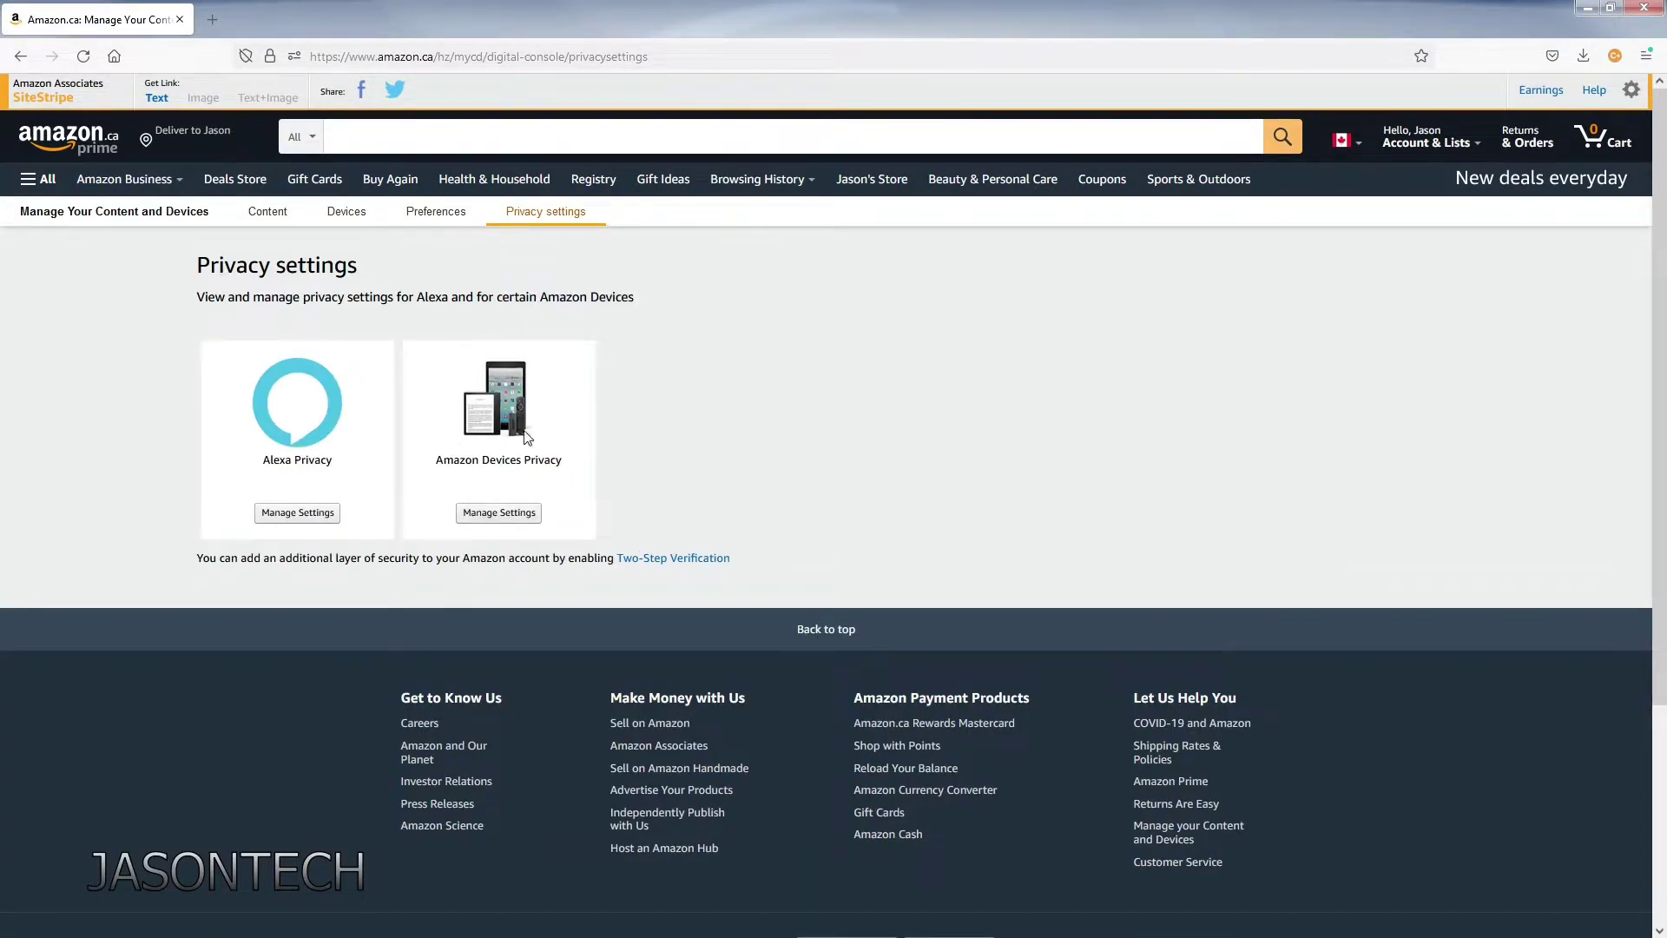
pyautogui.click(505, 514)
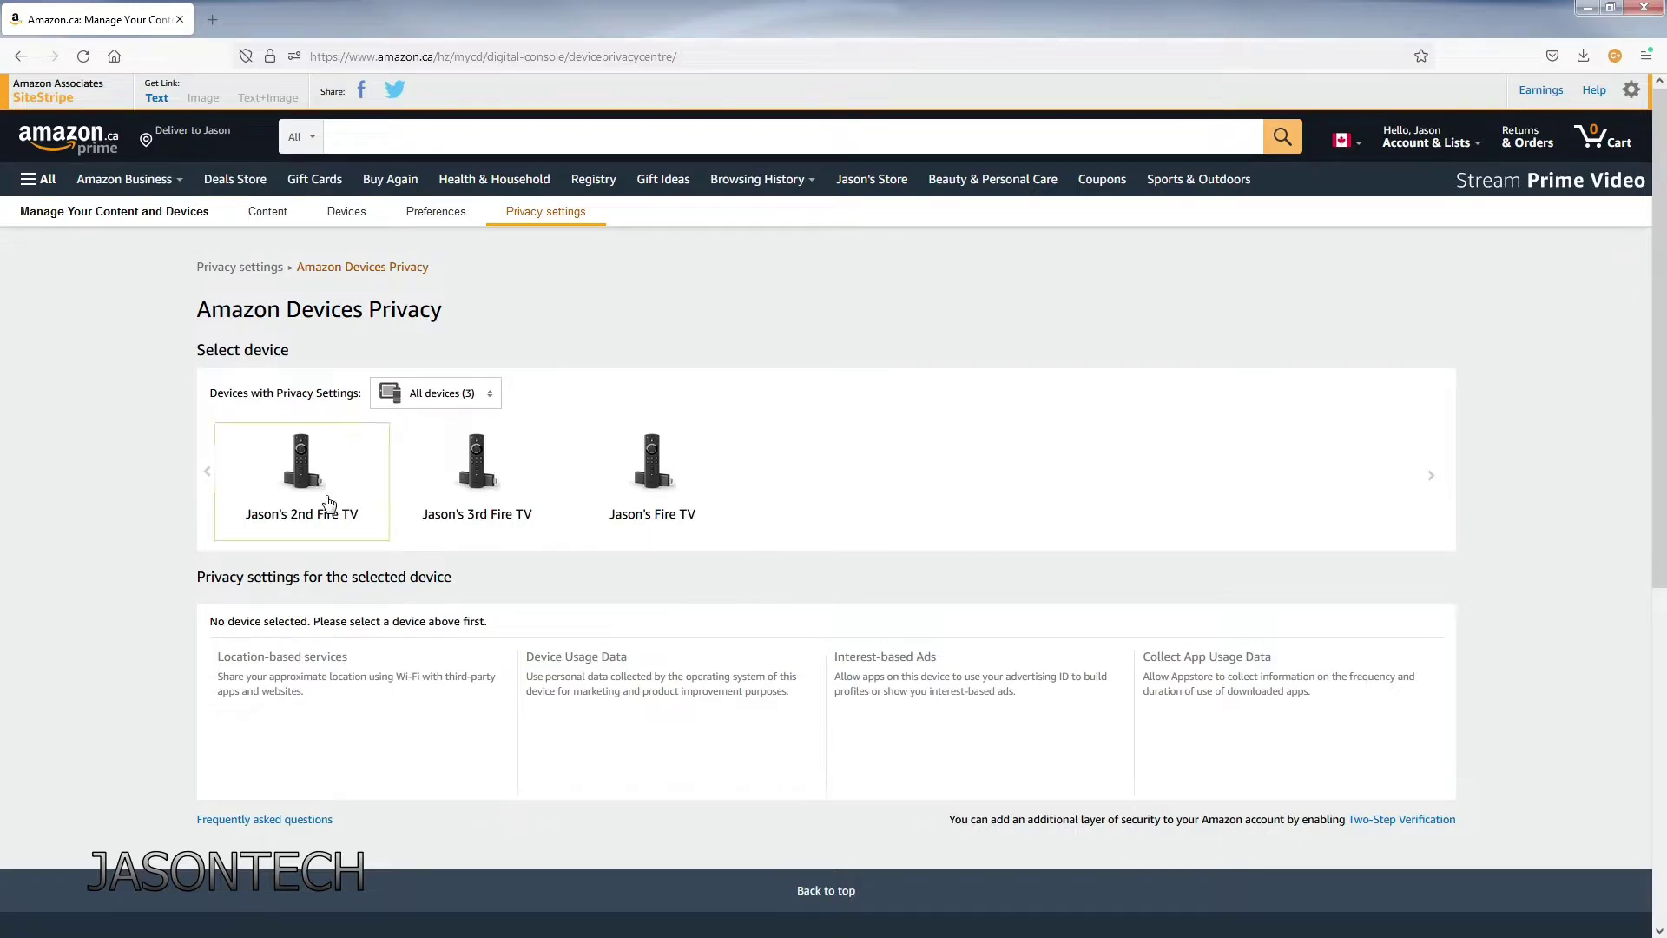
pyautogui.click(311, 489)
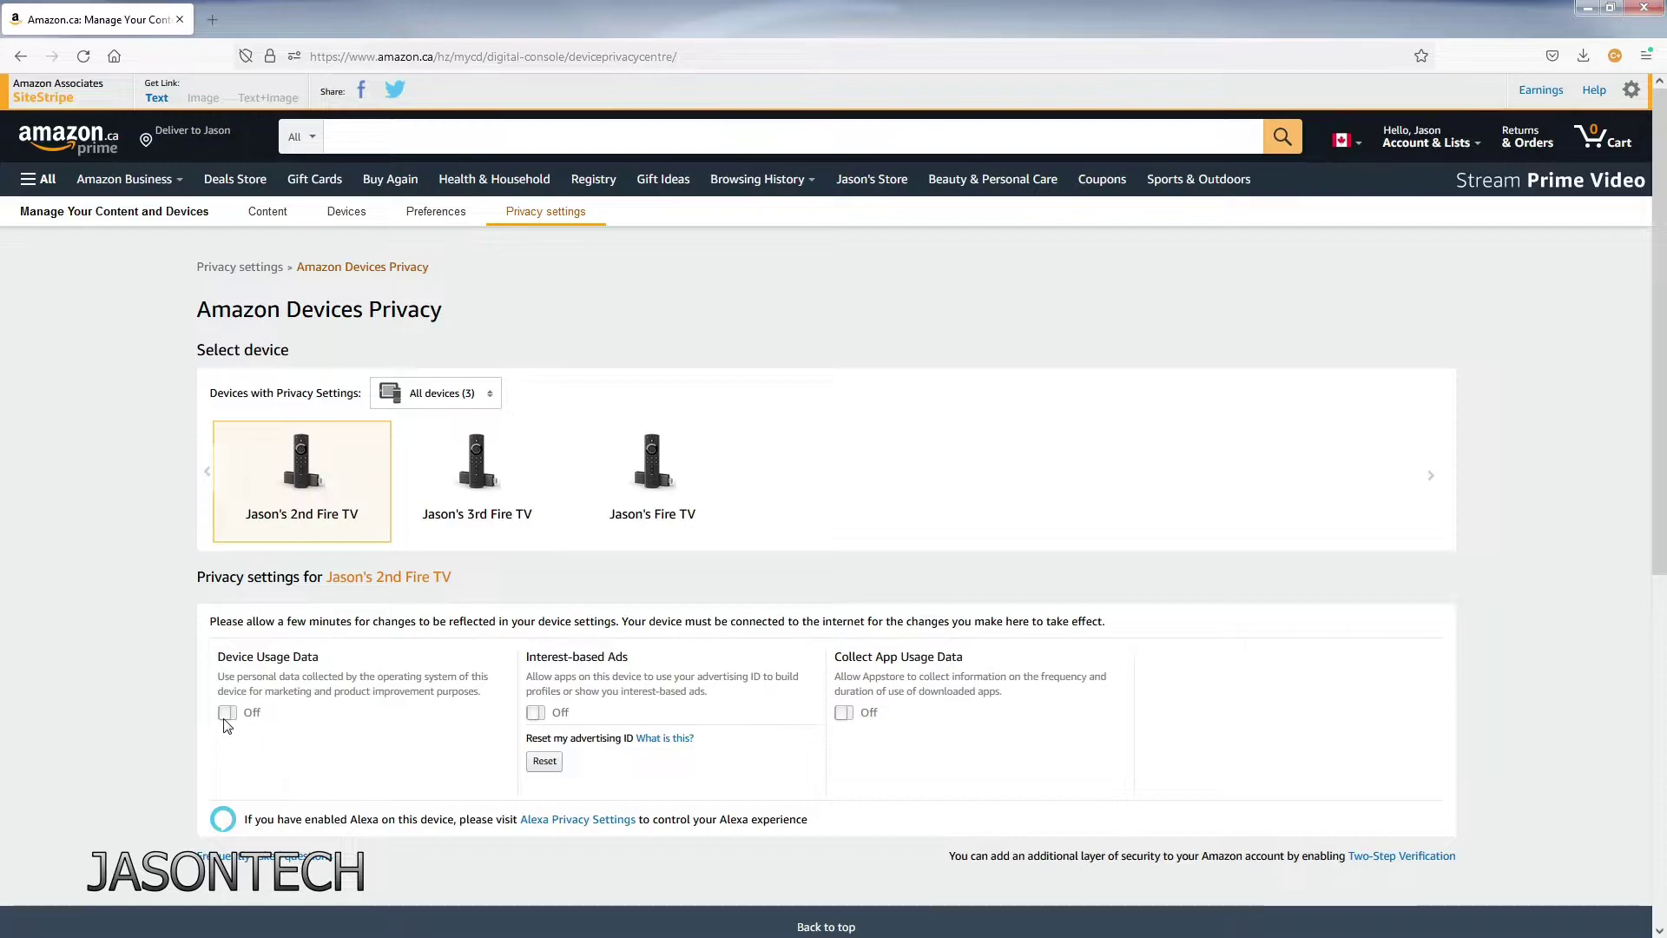
pyautogui.click(843, 712)
pyautogui.click(1030, 589)
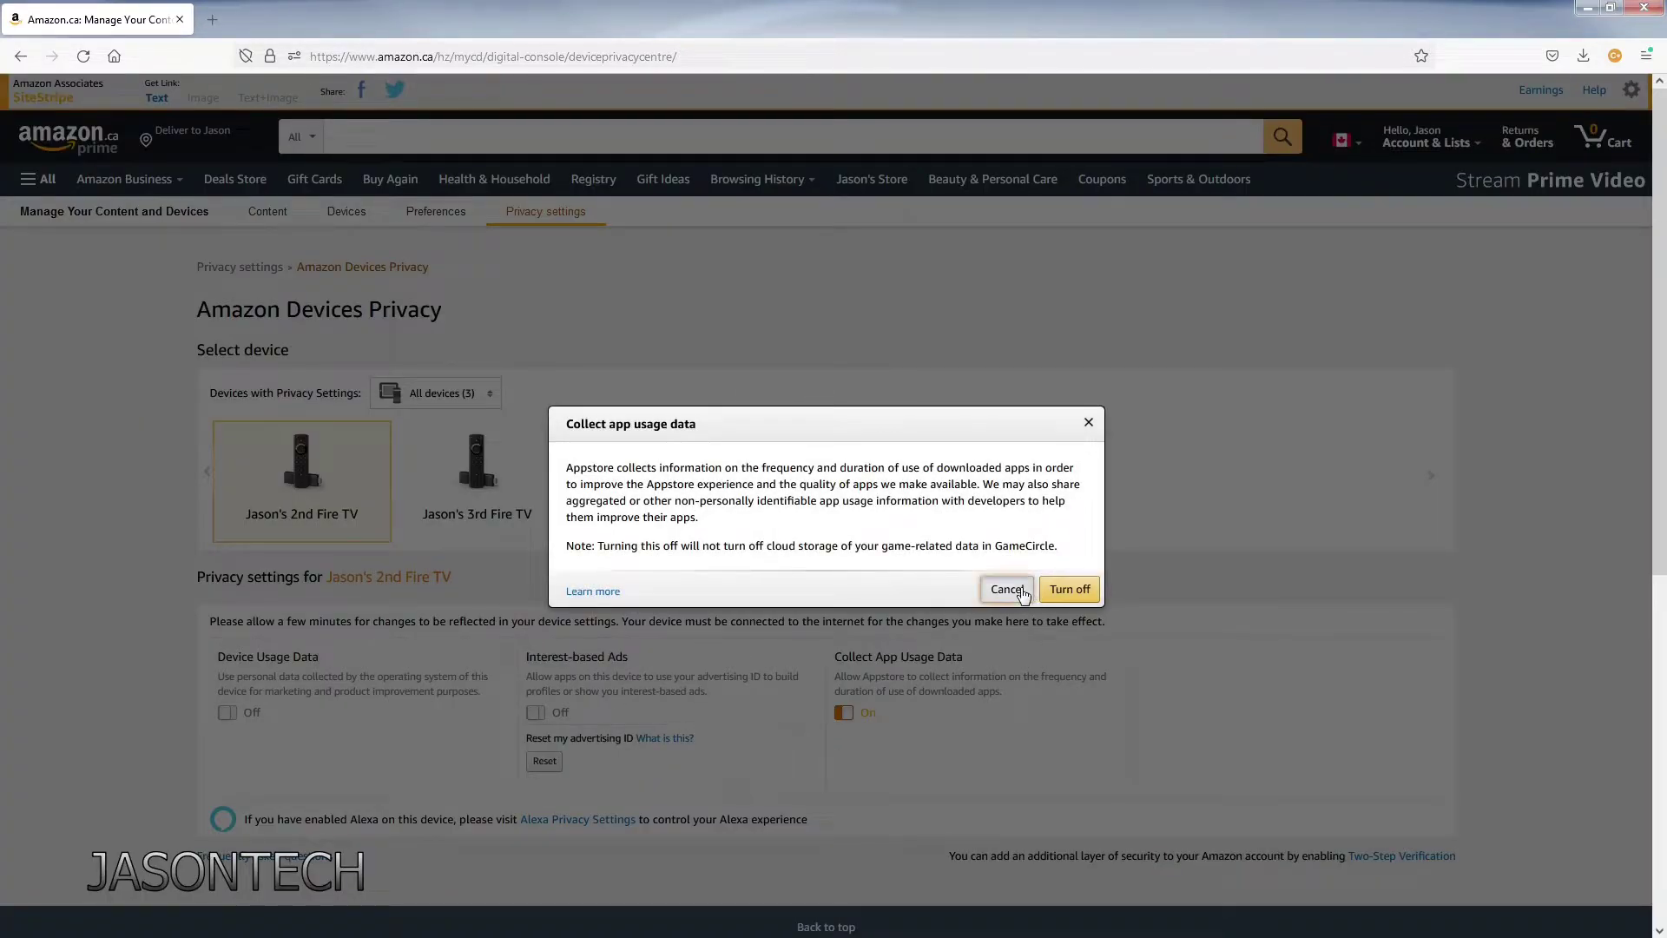
pyautogui.click(850, 713)
pyautogui.click(1068, 589)
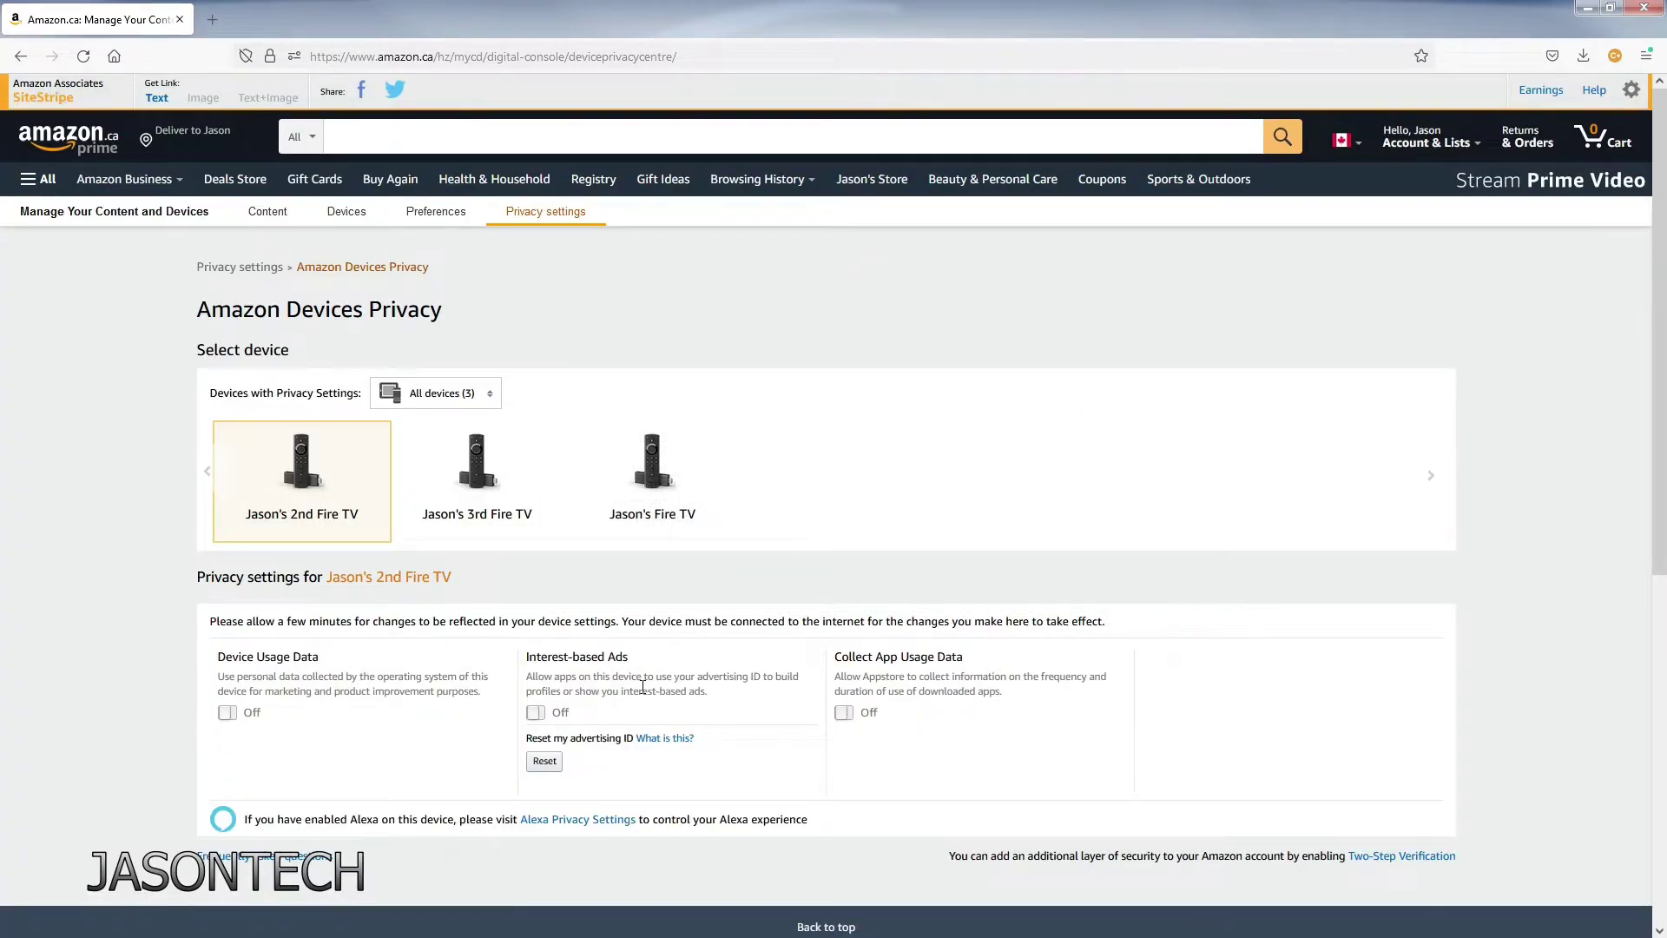
# - Check the privacy settings of the third, original and 2nd Fire TVs are all off
pyautogui.click(477, 517)
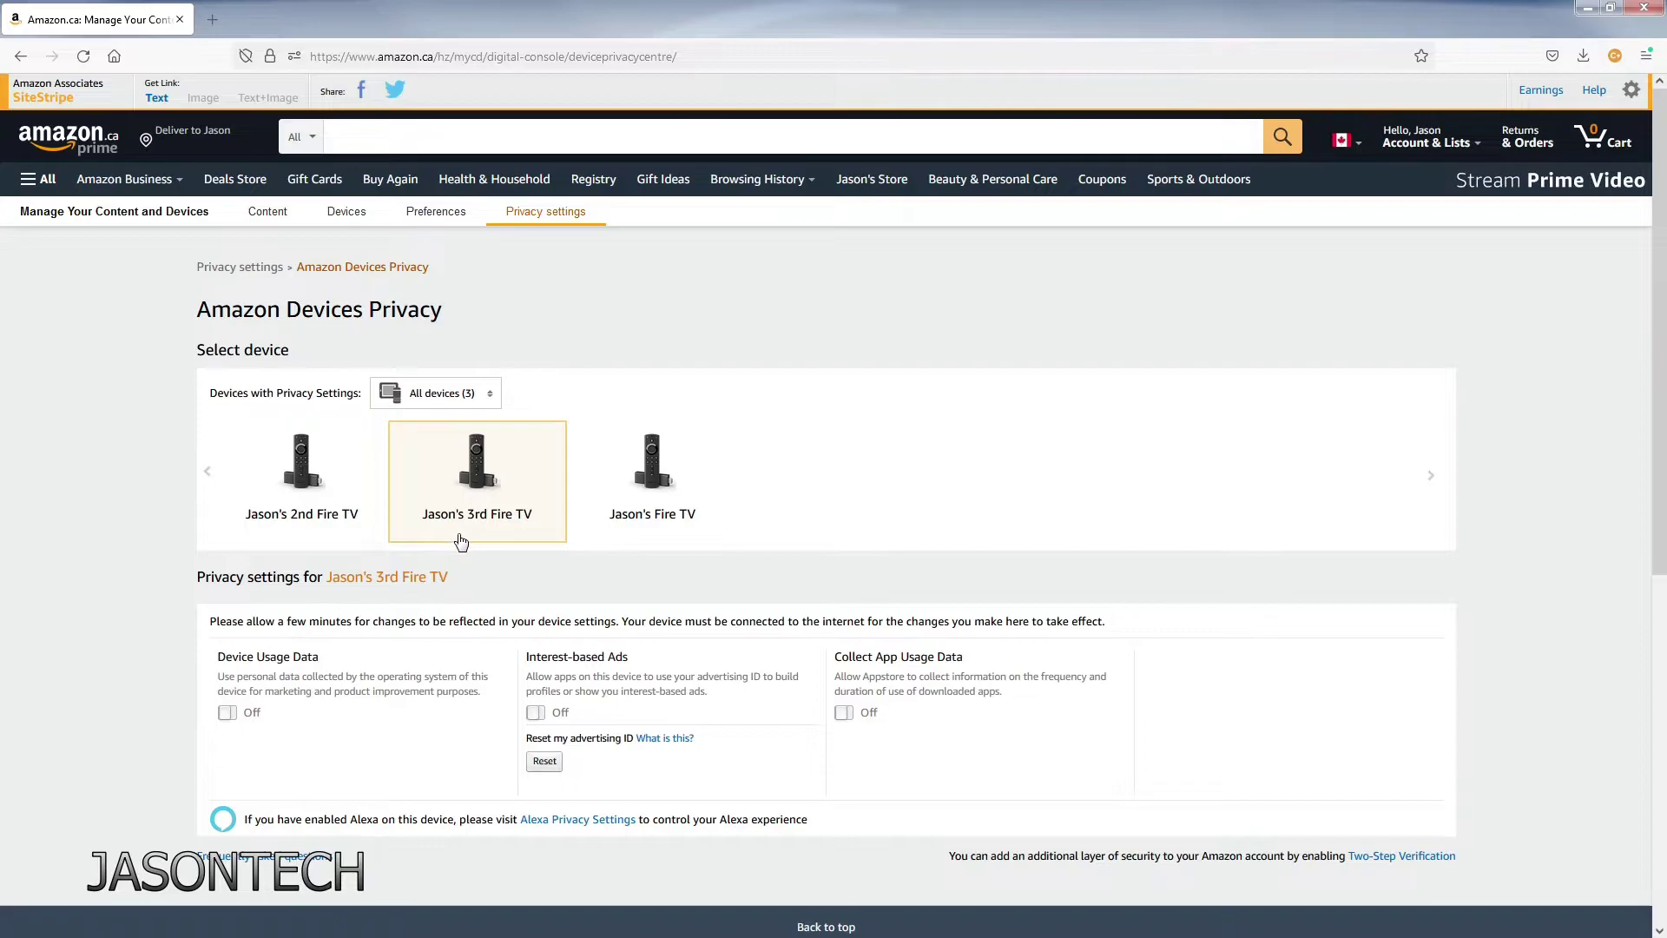
pyautogui.click(657, 486)
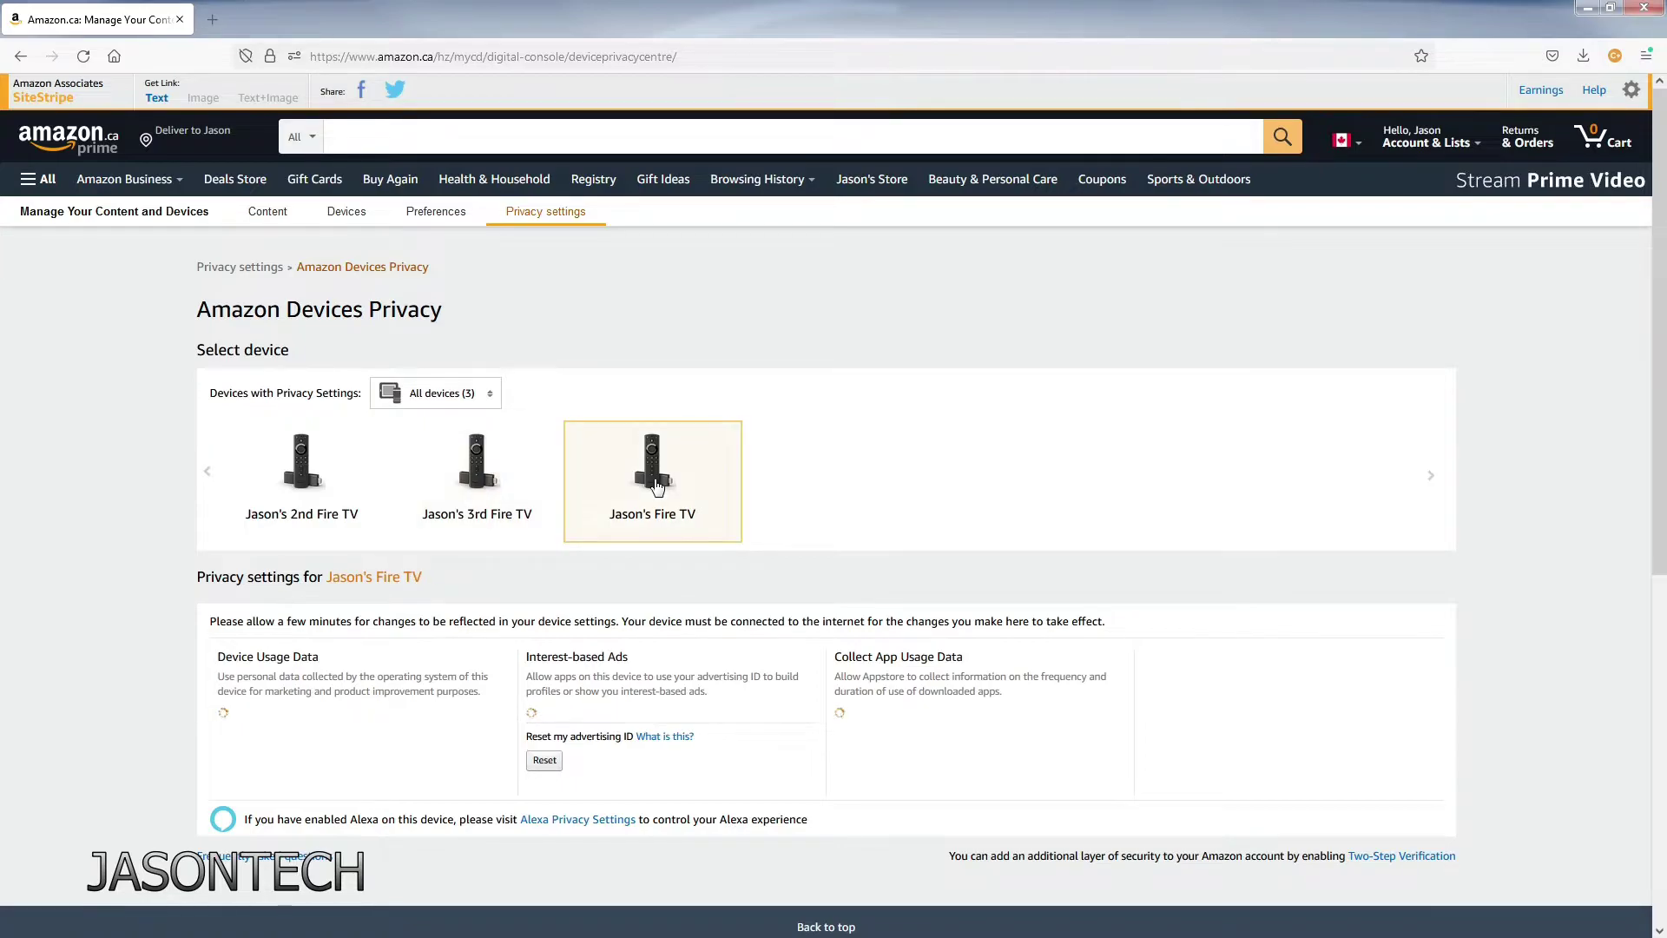
pyautogui.click(460, 478)
# - Go from Privacy settings to Alexa Privacy and open Review Voice History
pyautogui.click(346, 477)
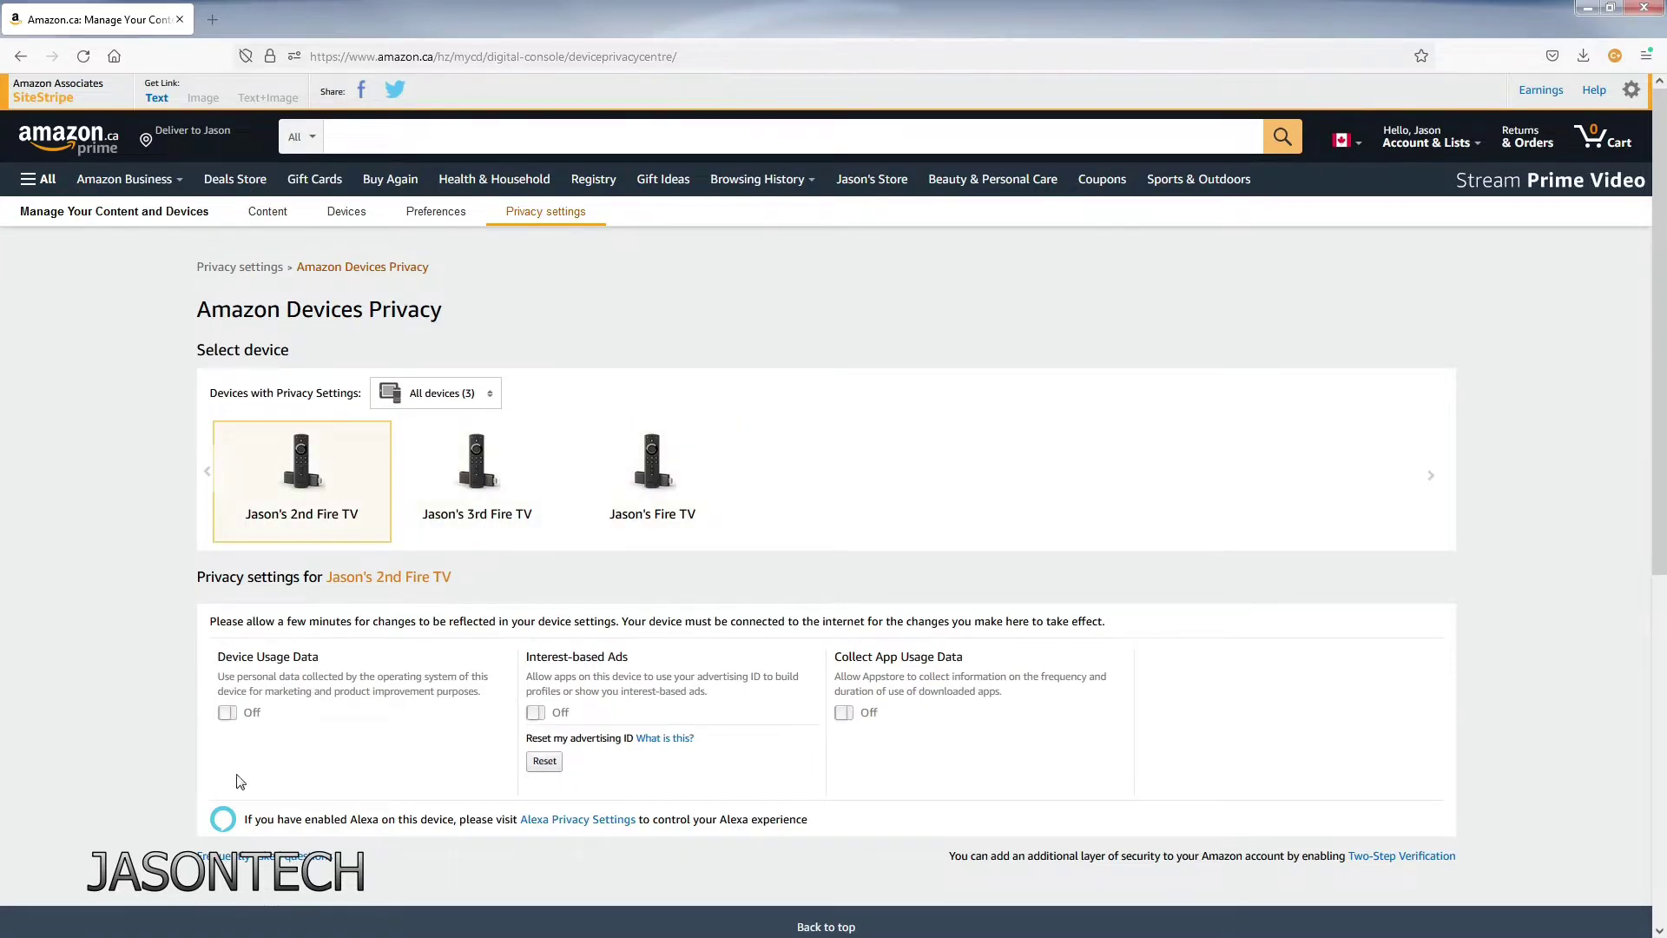
pyautogui.click(551, 222)
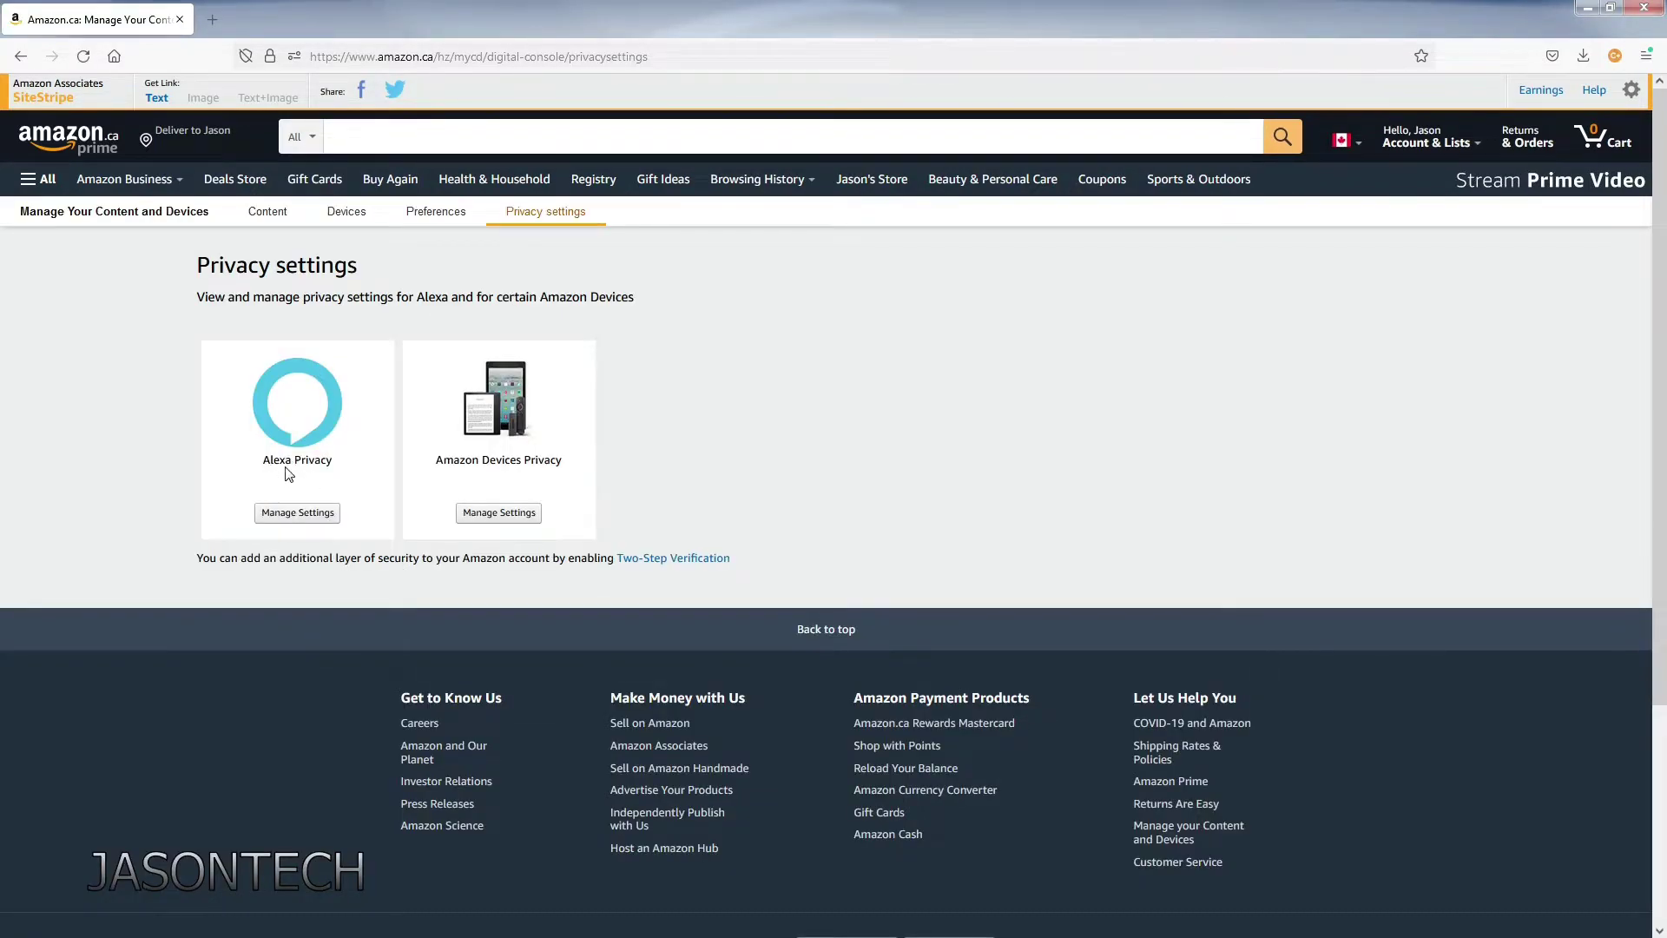
pyautogui.click(291, 514)
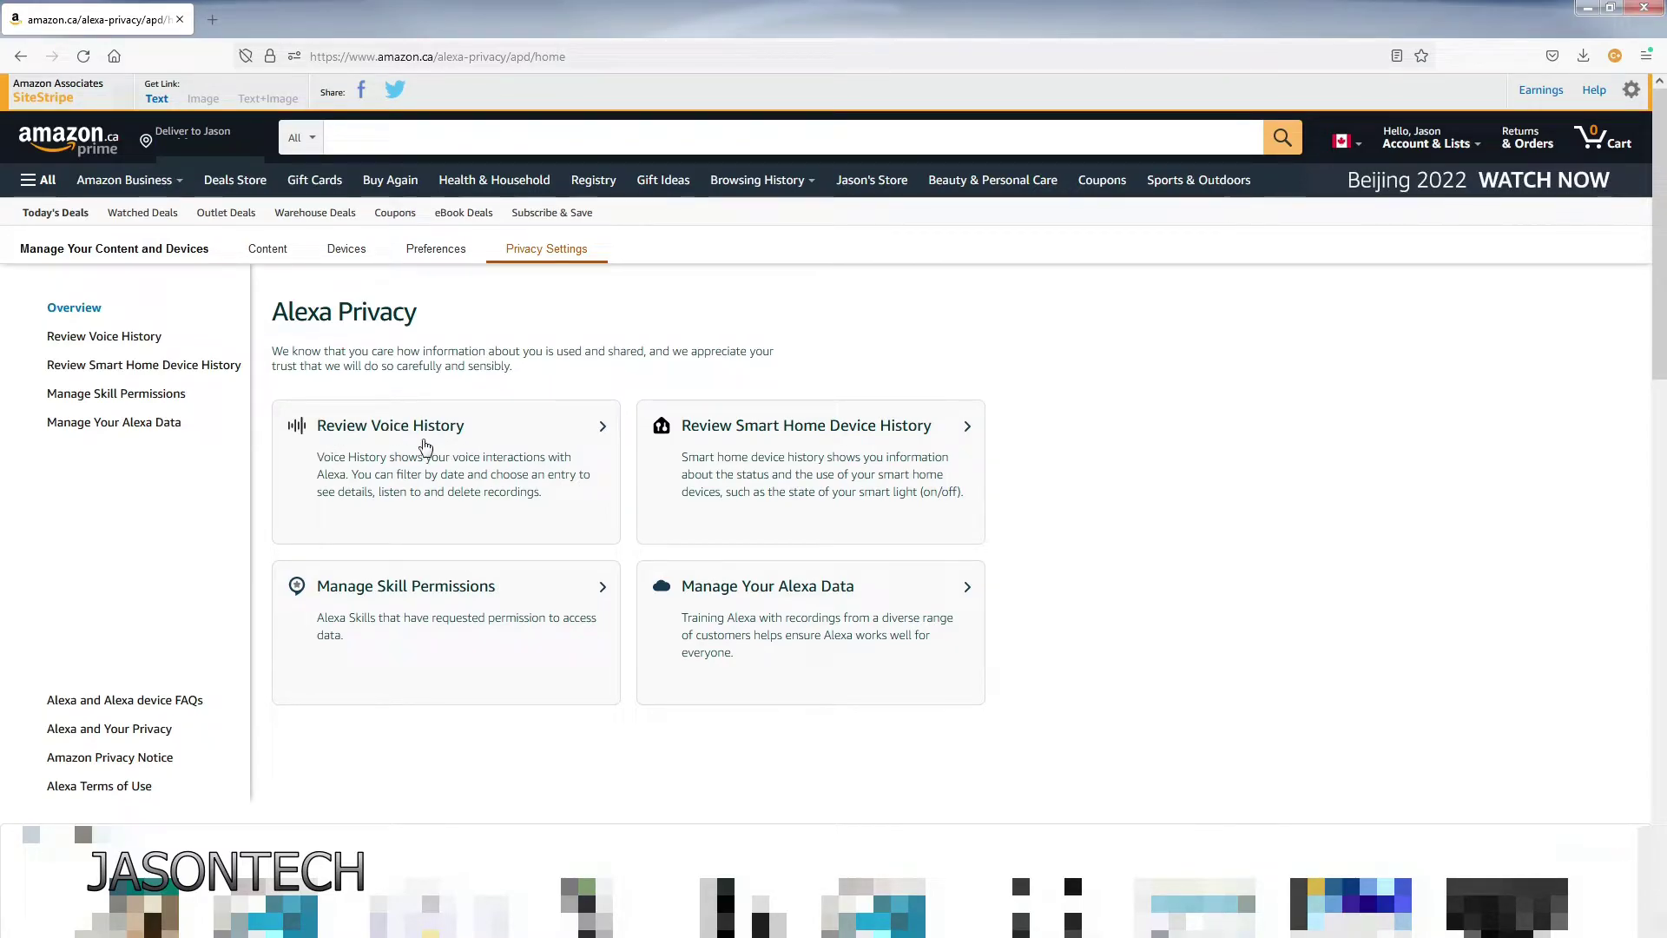
pyautogui.click(476, 434)
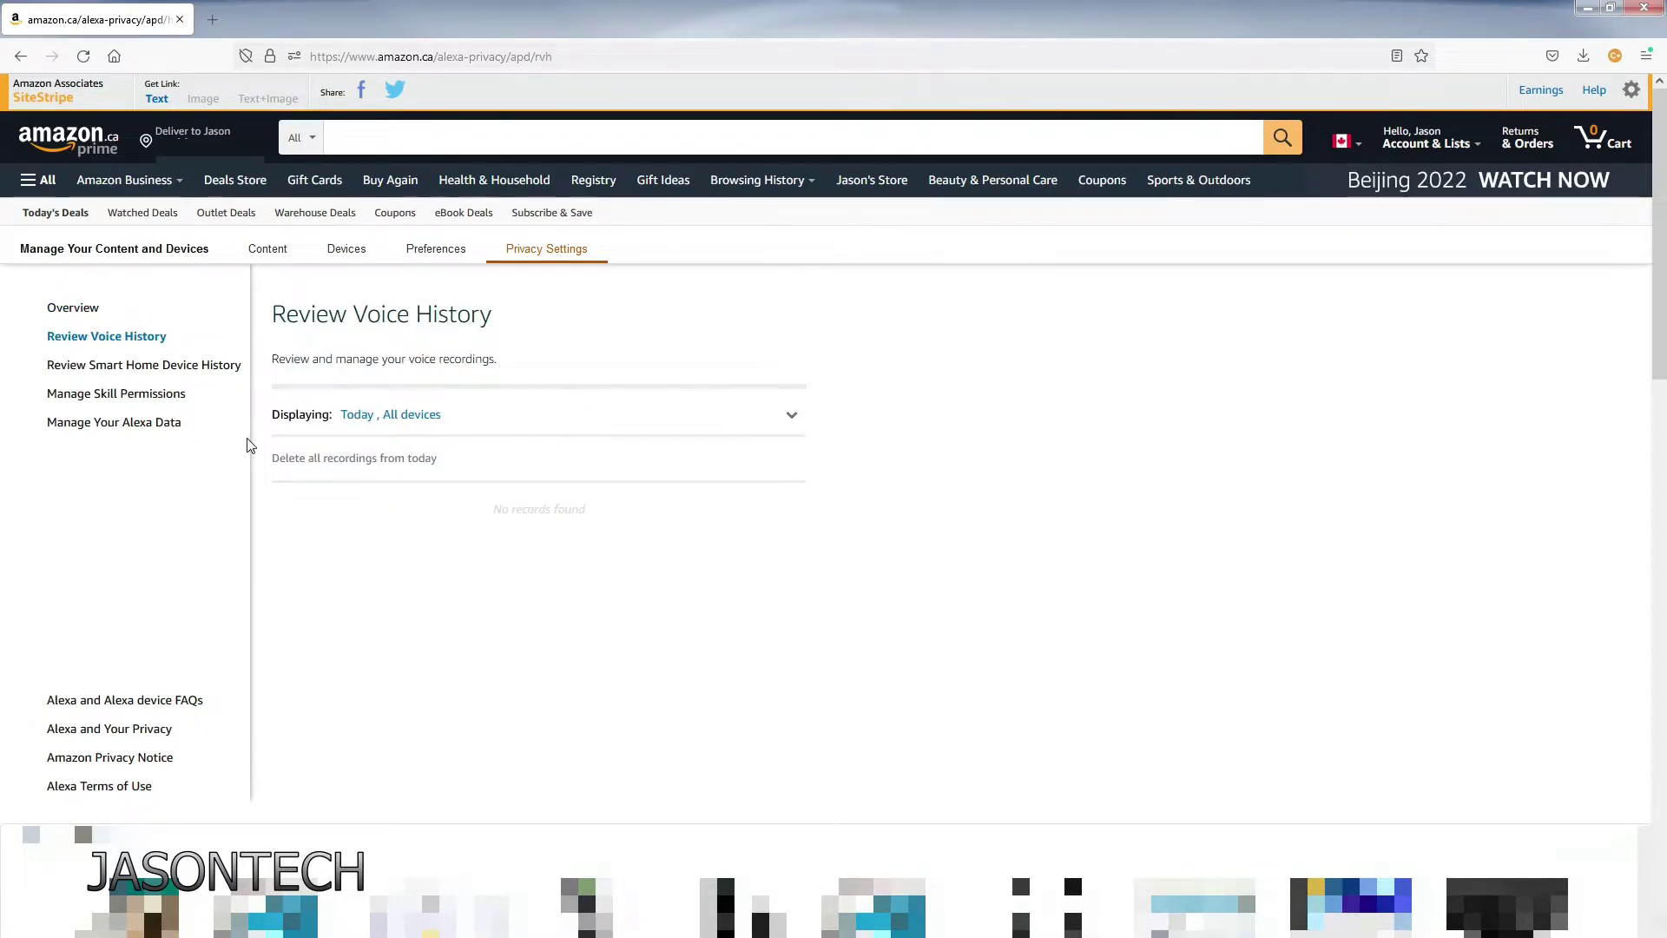
# - Expand the display filters and set the date filter to All History
pyautogui.click(764, 417)
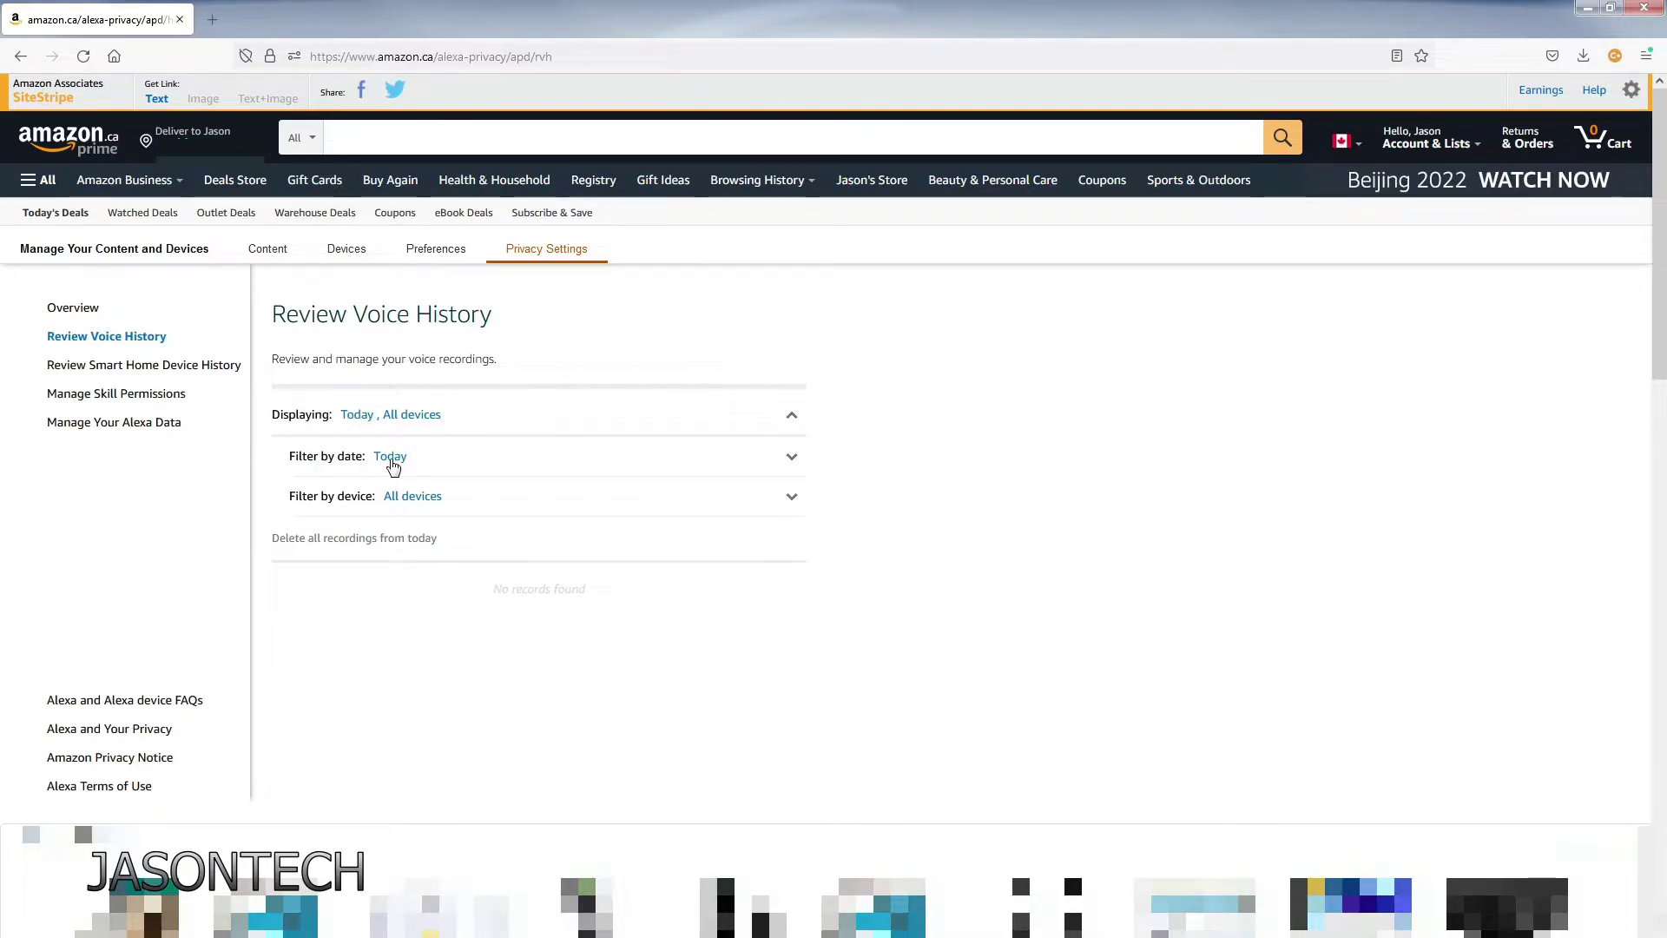
pyautogui.click(792, 458)
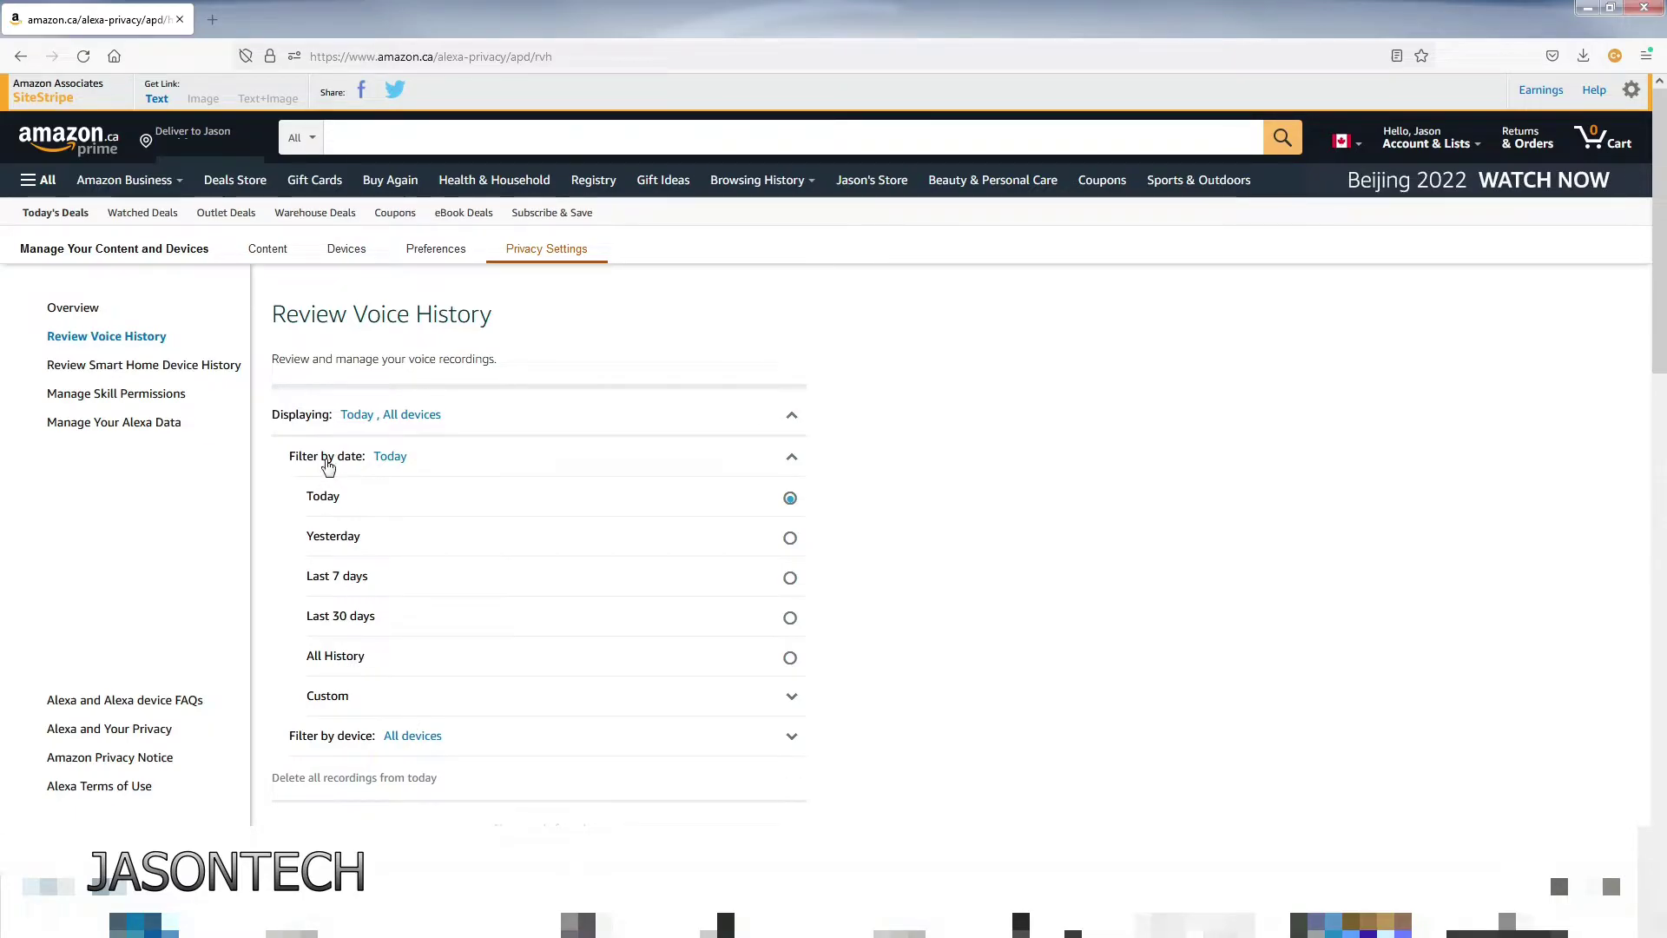
pyautogui.click(337, 660)
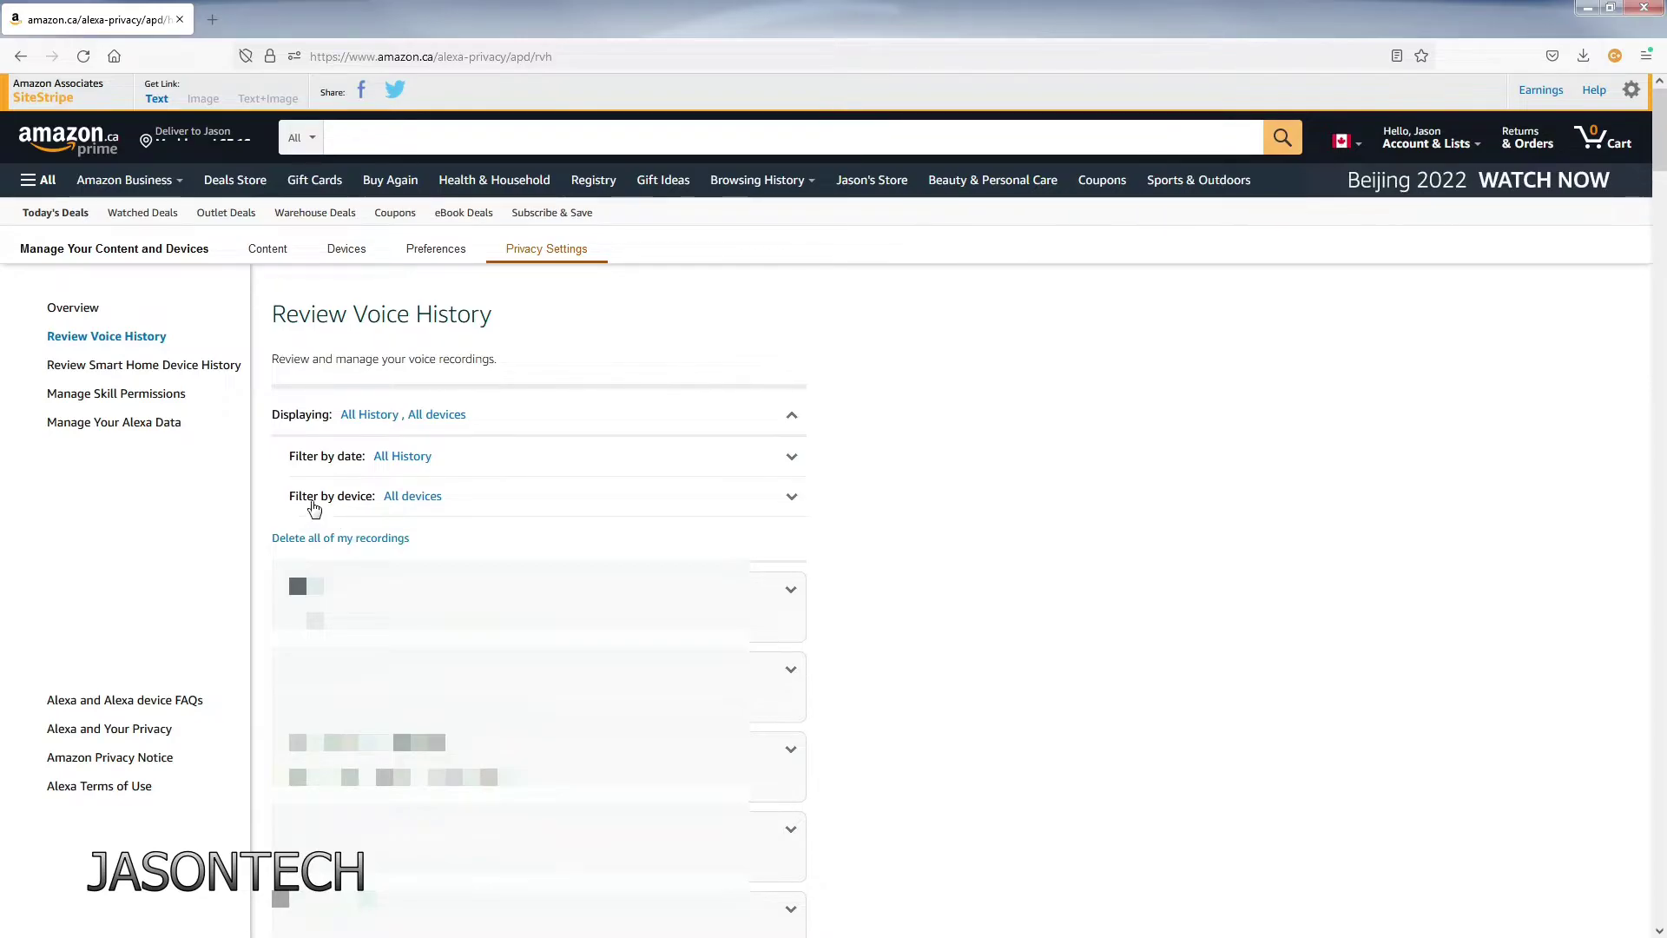
# - Filter by device, checking the first and 3rd Fire TVs, ending on the 2nd Fire TV
pyautogui.click(786, 497)
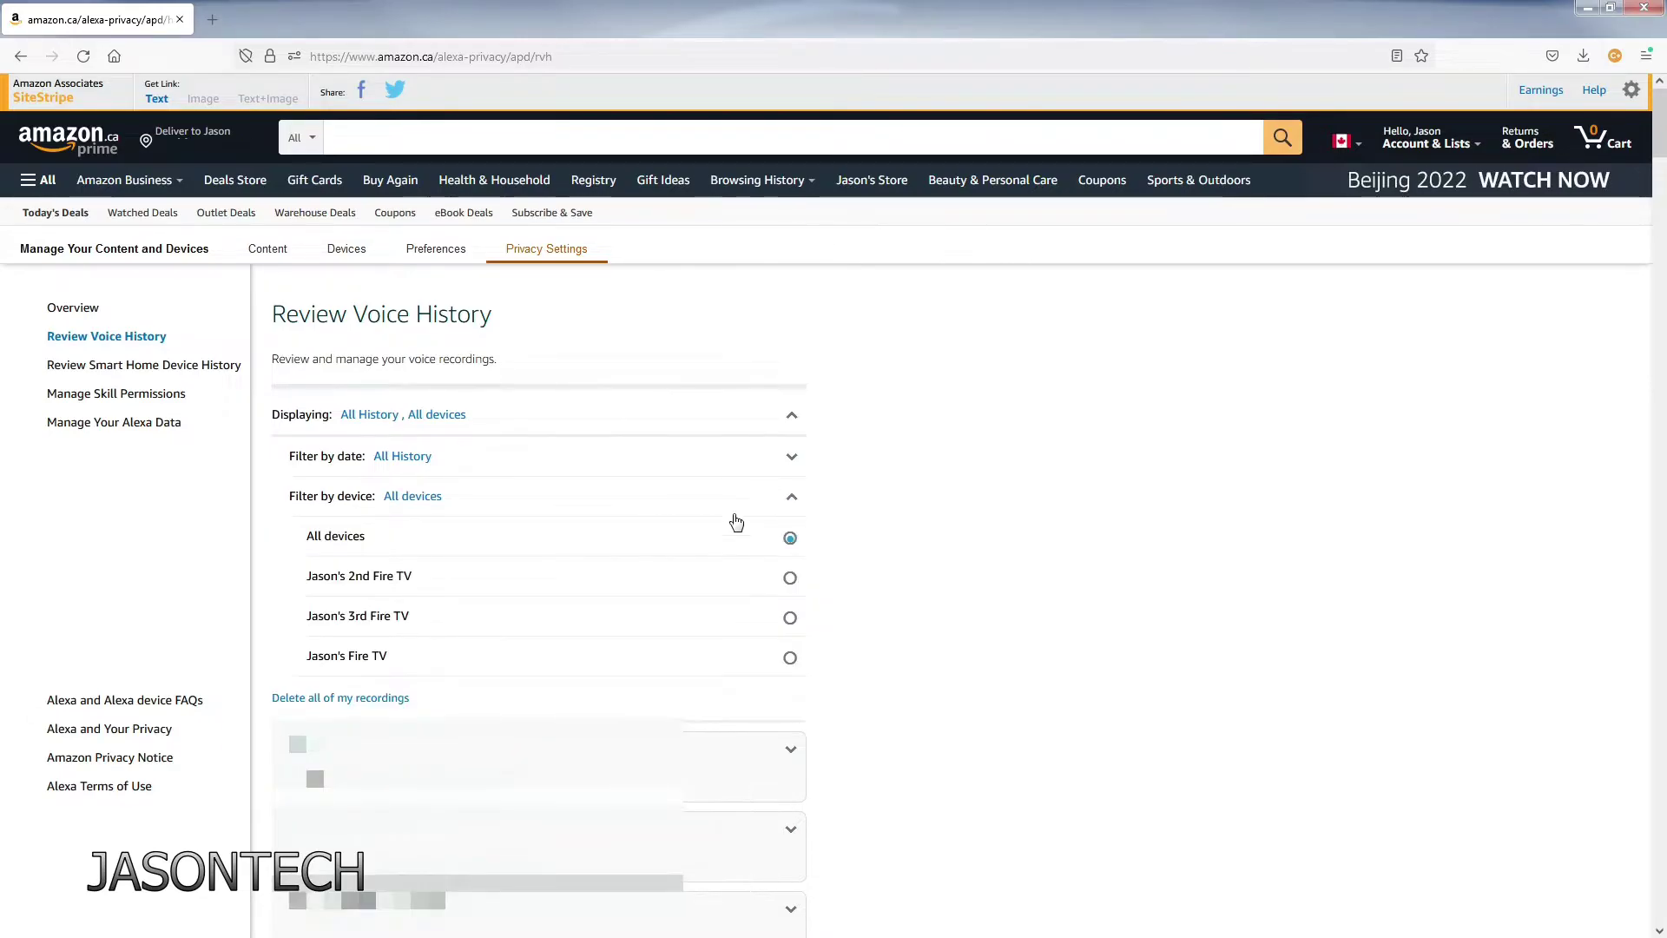
pyautogui.click(373, 666)
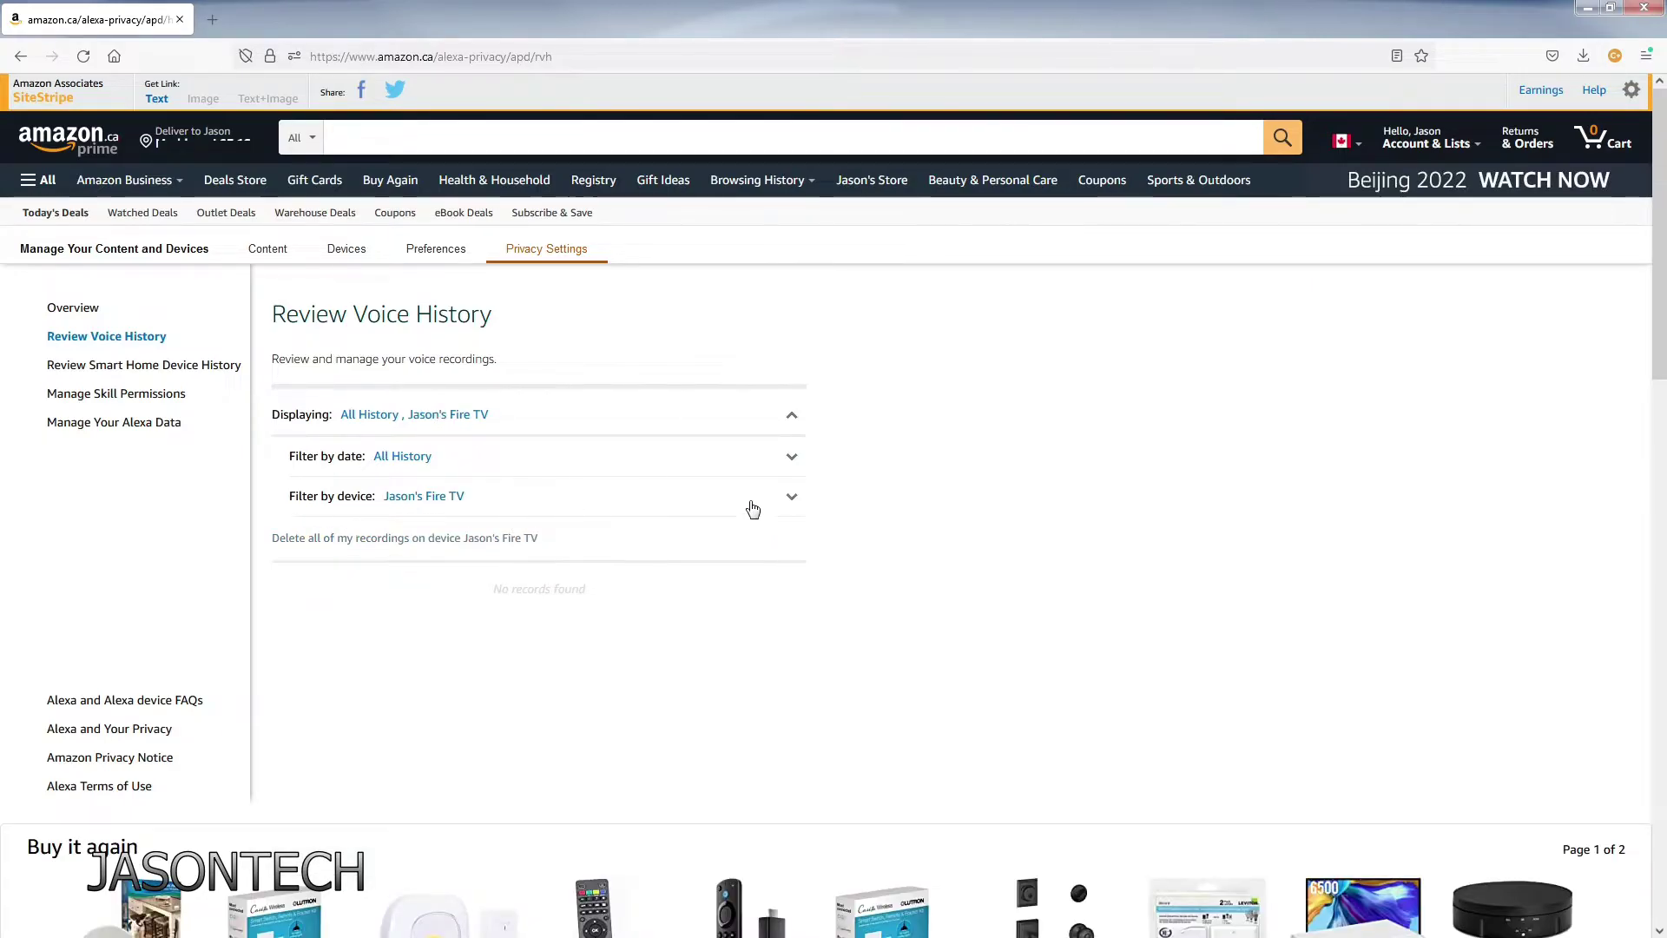
pyautogui.click(792, 496)
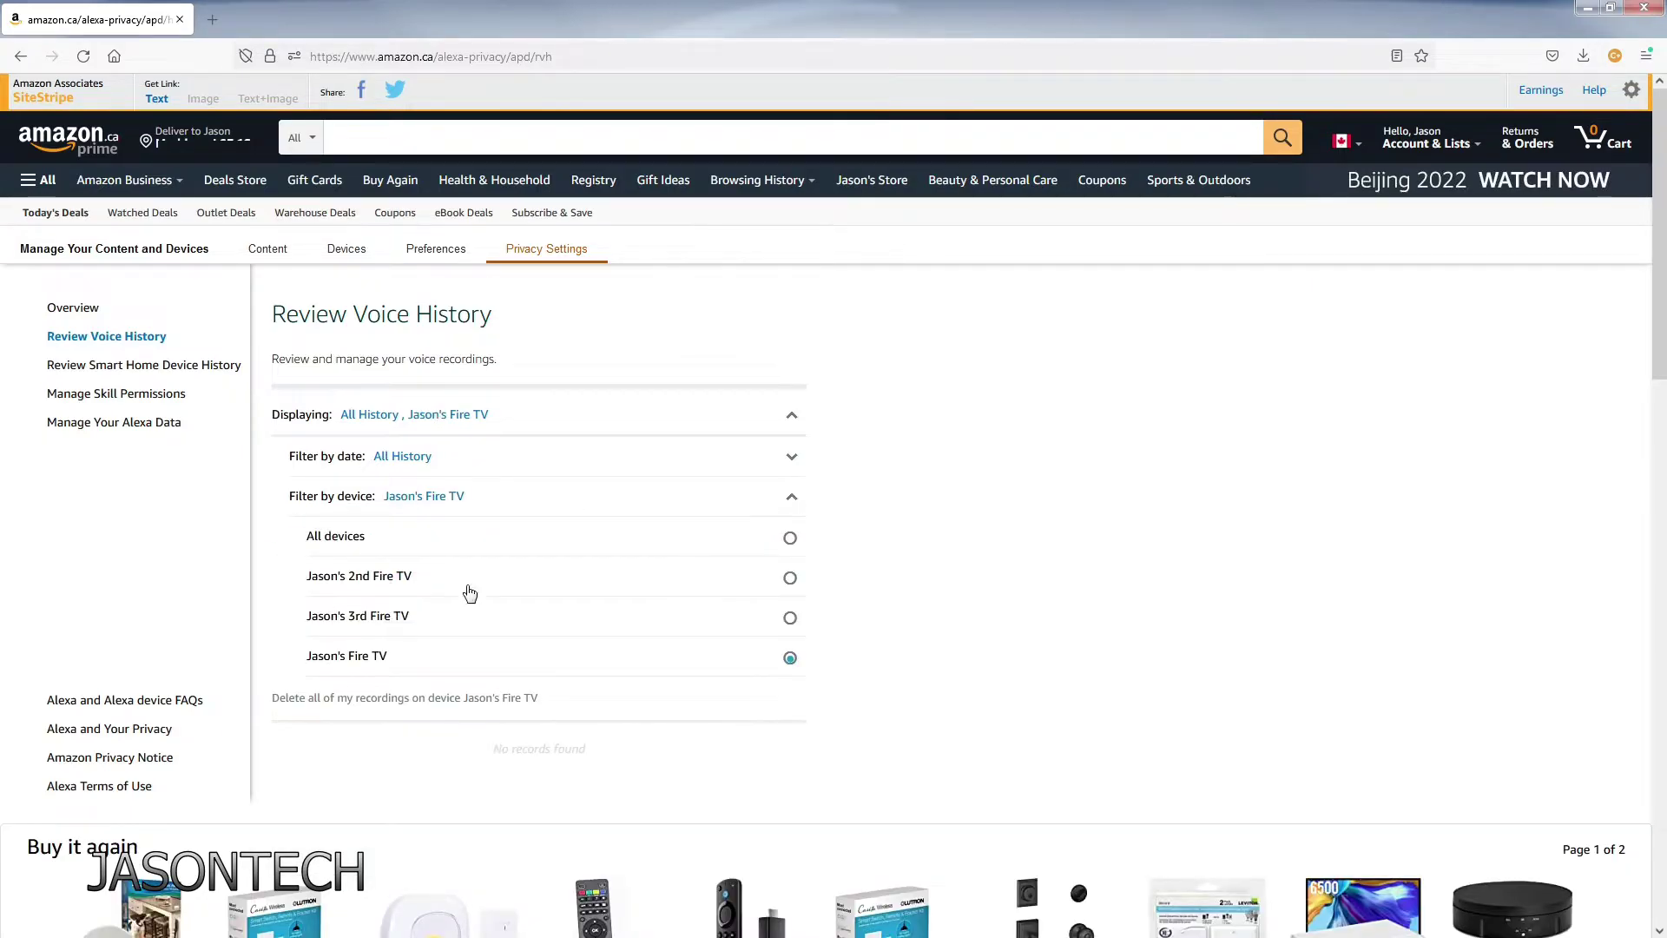
pyautogui.click(404, 622)
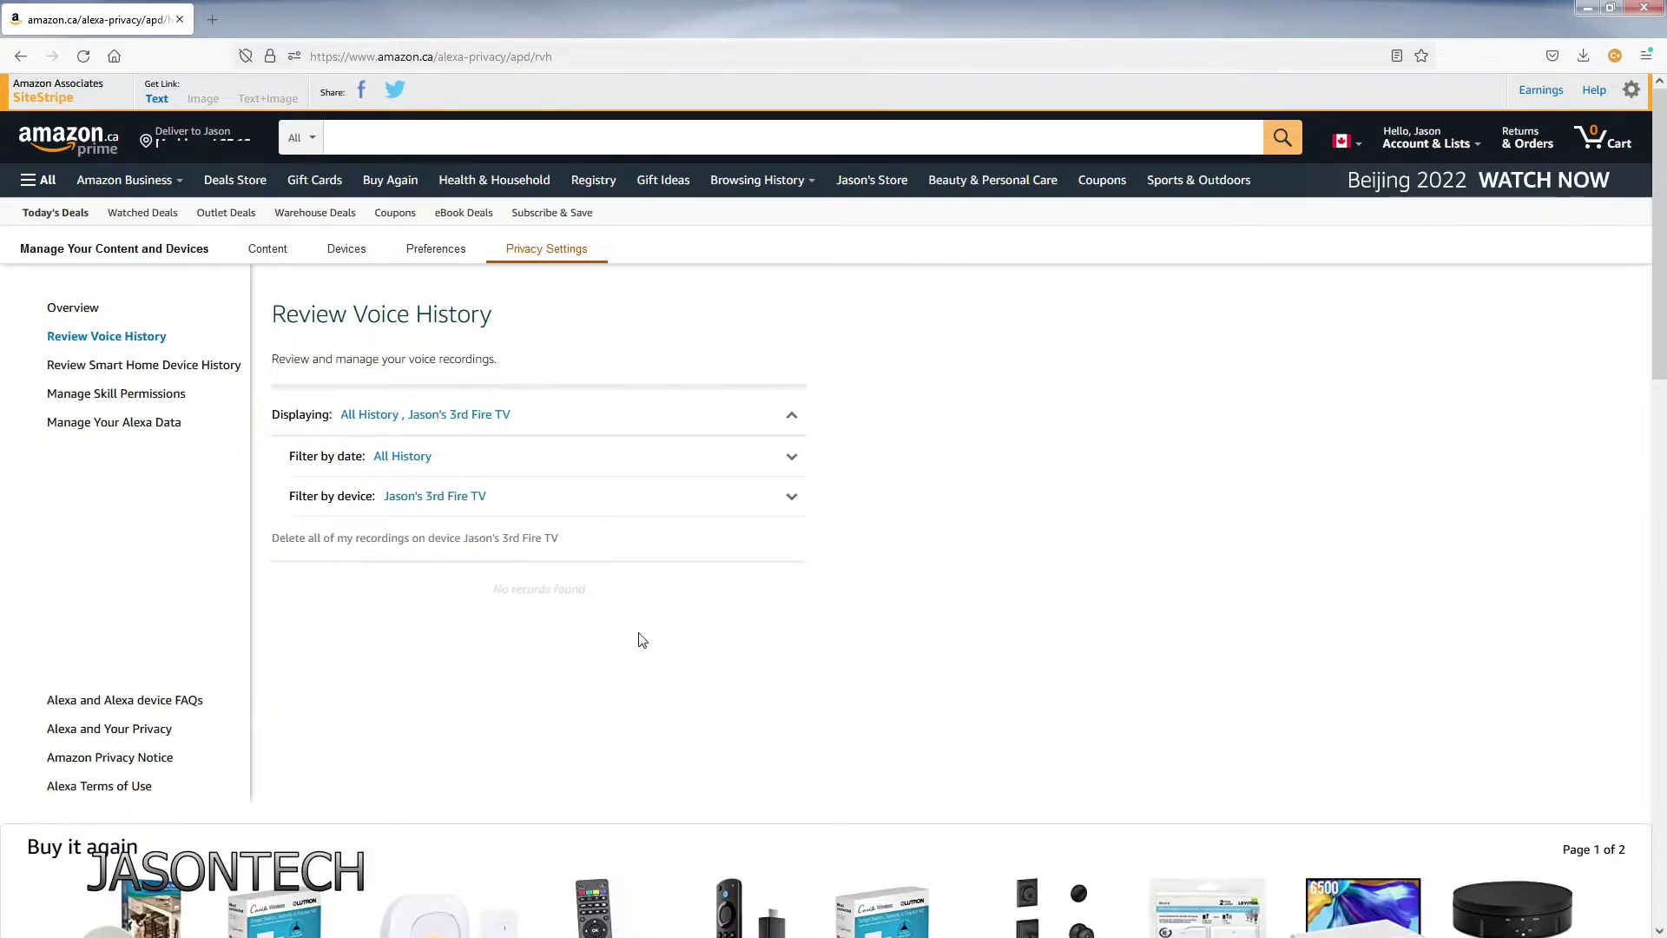
pyautogui.click(792, 496)
pyautogui.click(495, 577)
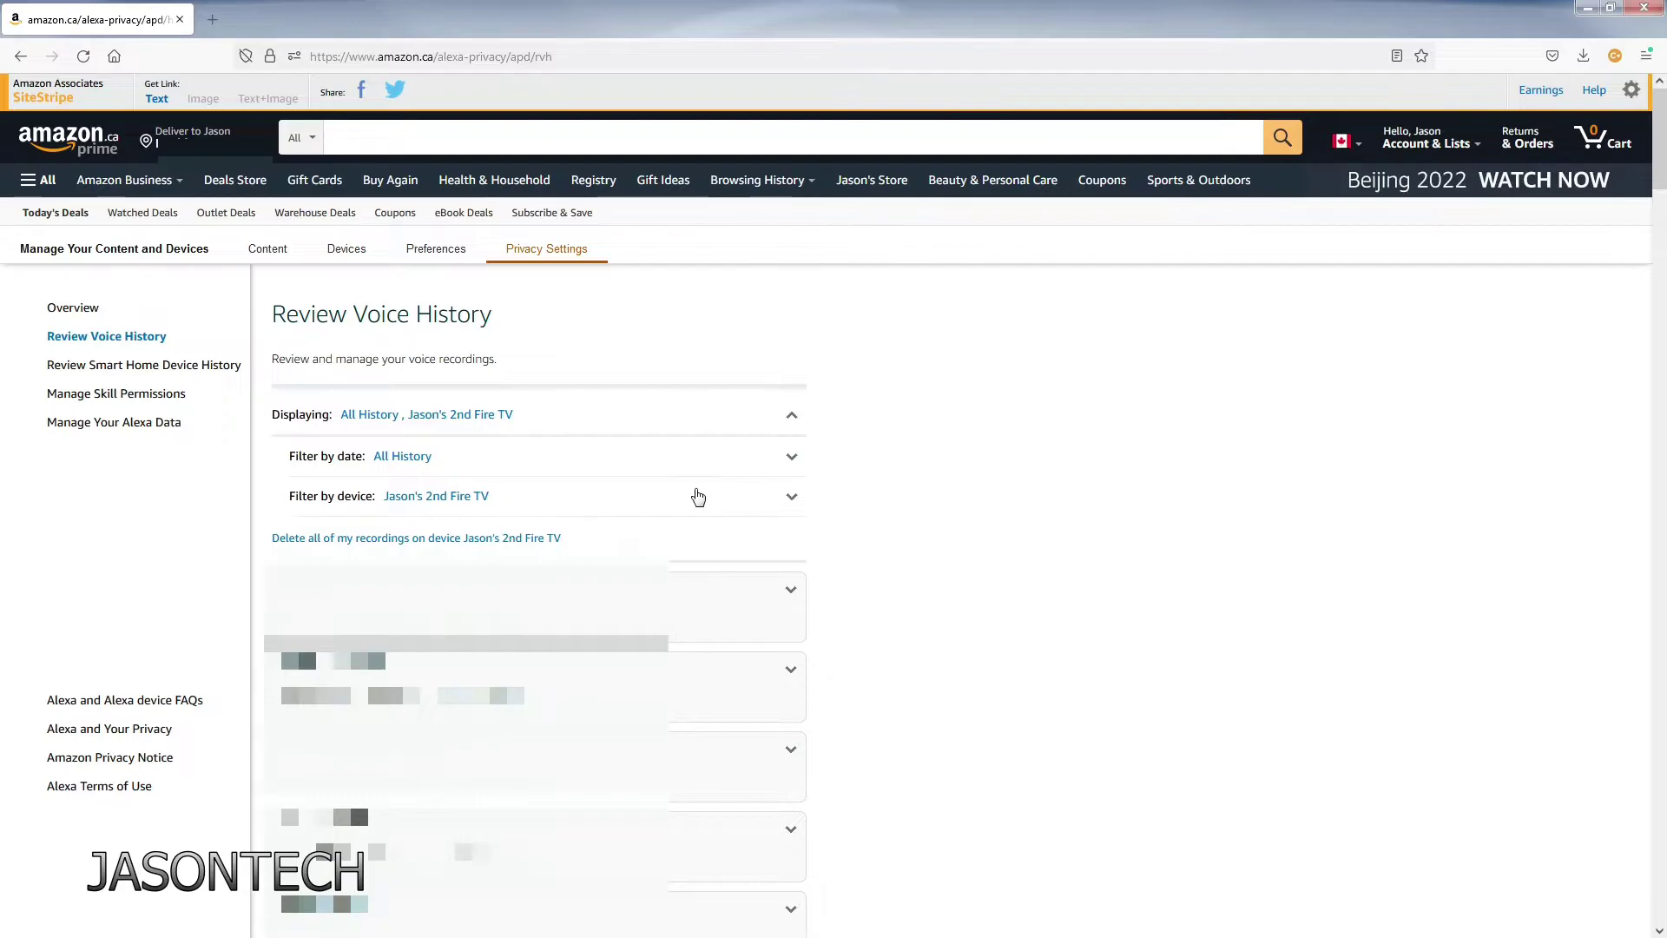
# - Delete all of the 2nd Fire TV's recordings and confirm with DELETE
pyautogui.scroll(-5, 967, 604)
pyautogui.scroll(5, 968, 605)
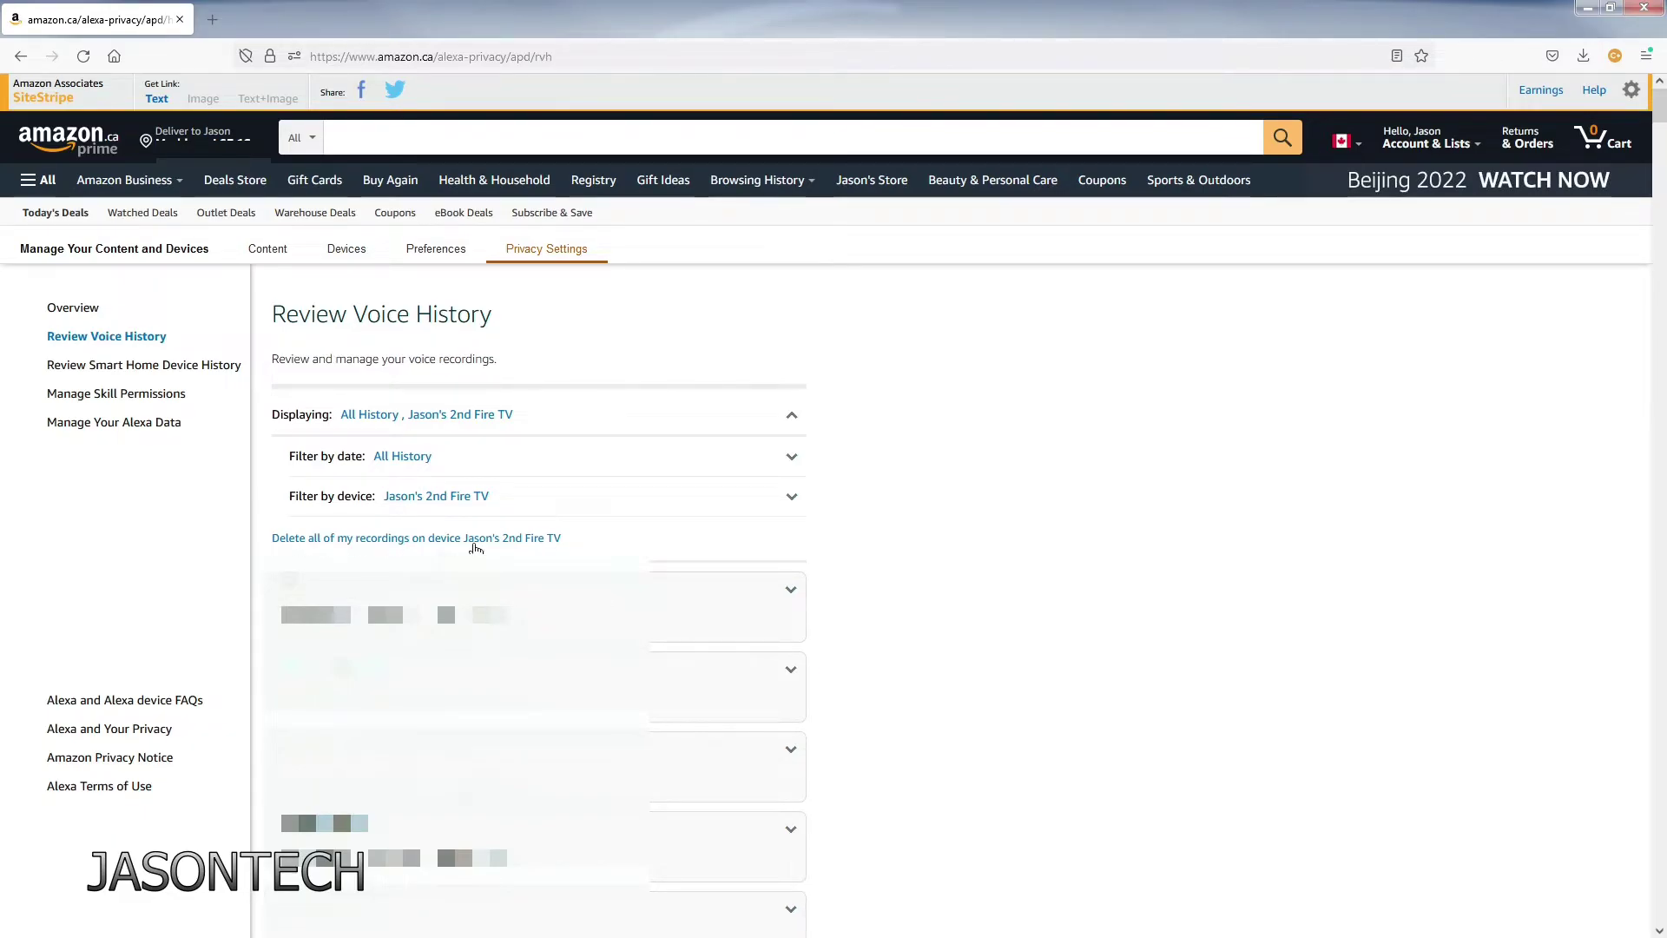
pyautogui.click(514, 538)
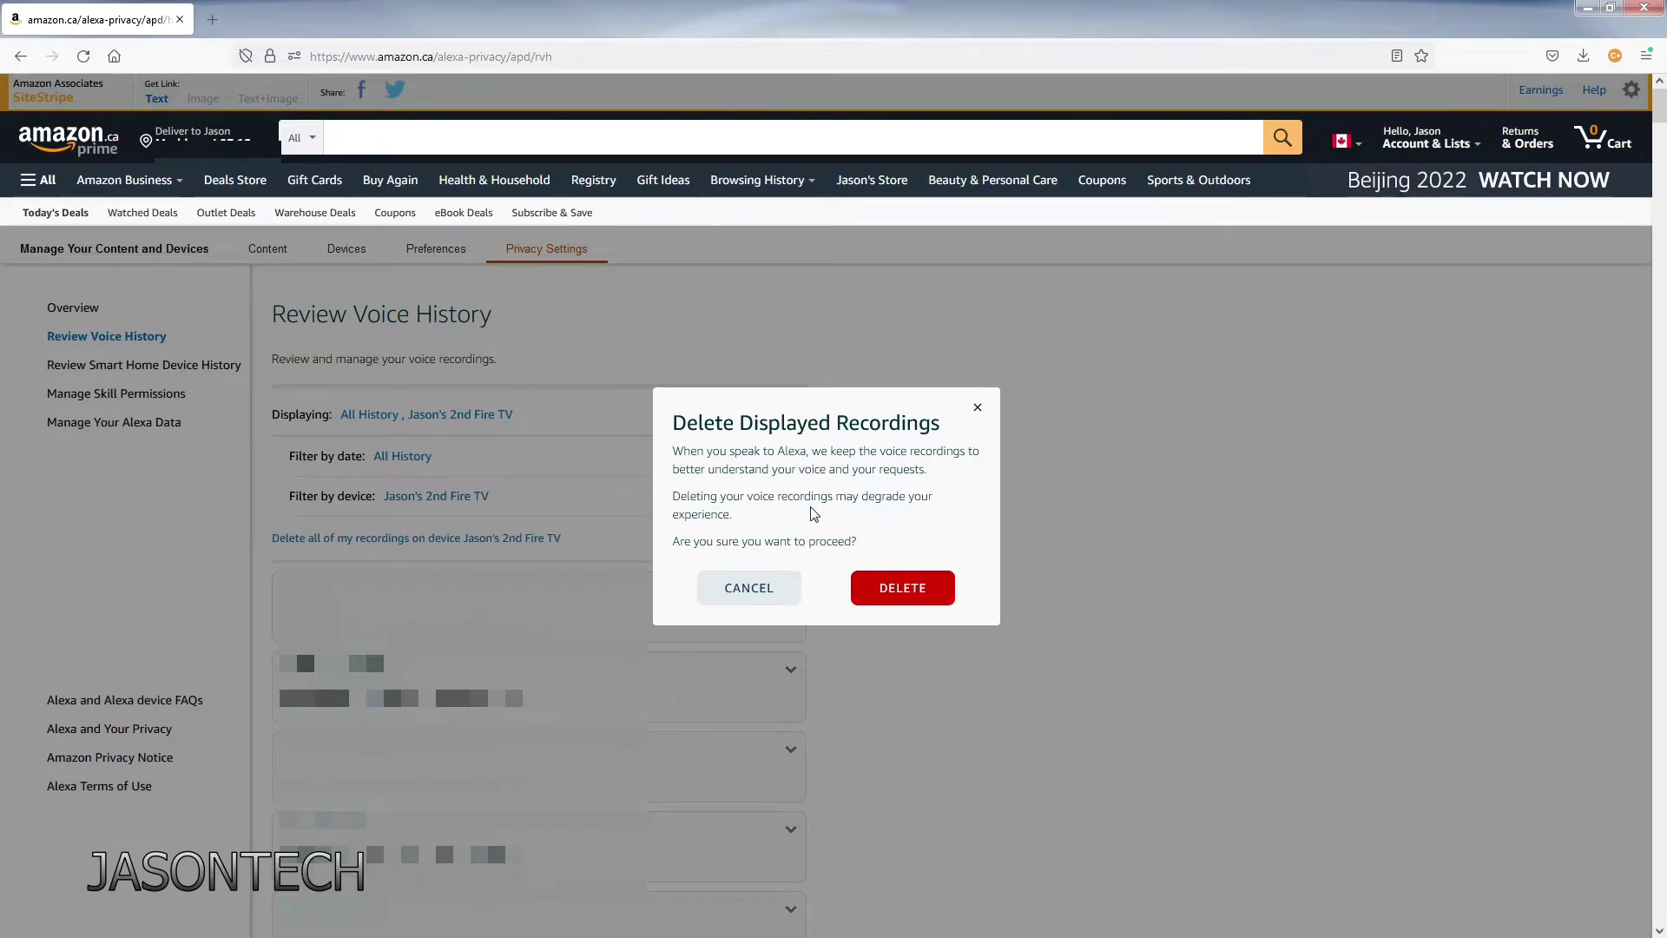
pyautogui.click(904, 594)
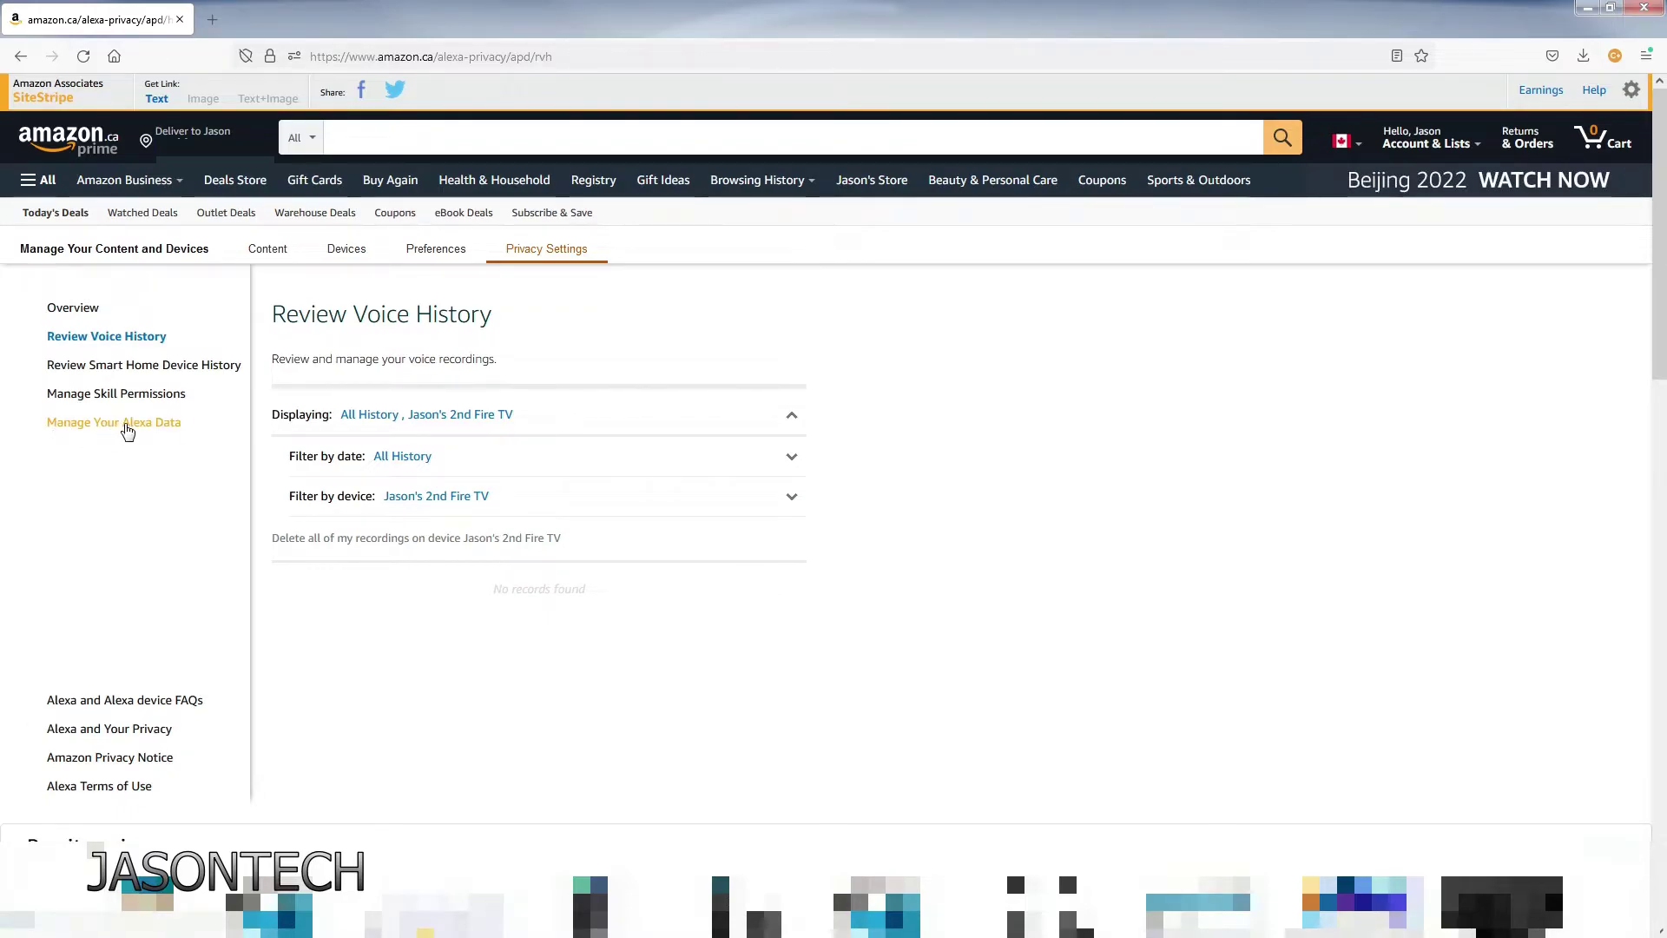
# - Open Manage Your Alexa Data and check that Enable deletion by voice is on
pyautogui.click(157, 425)
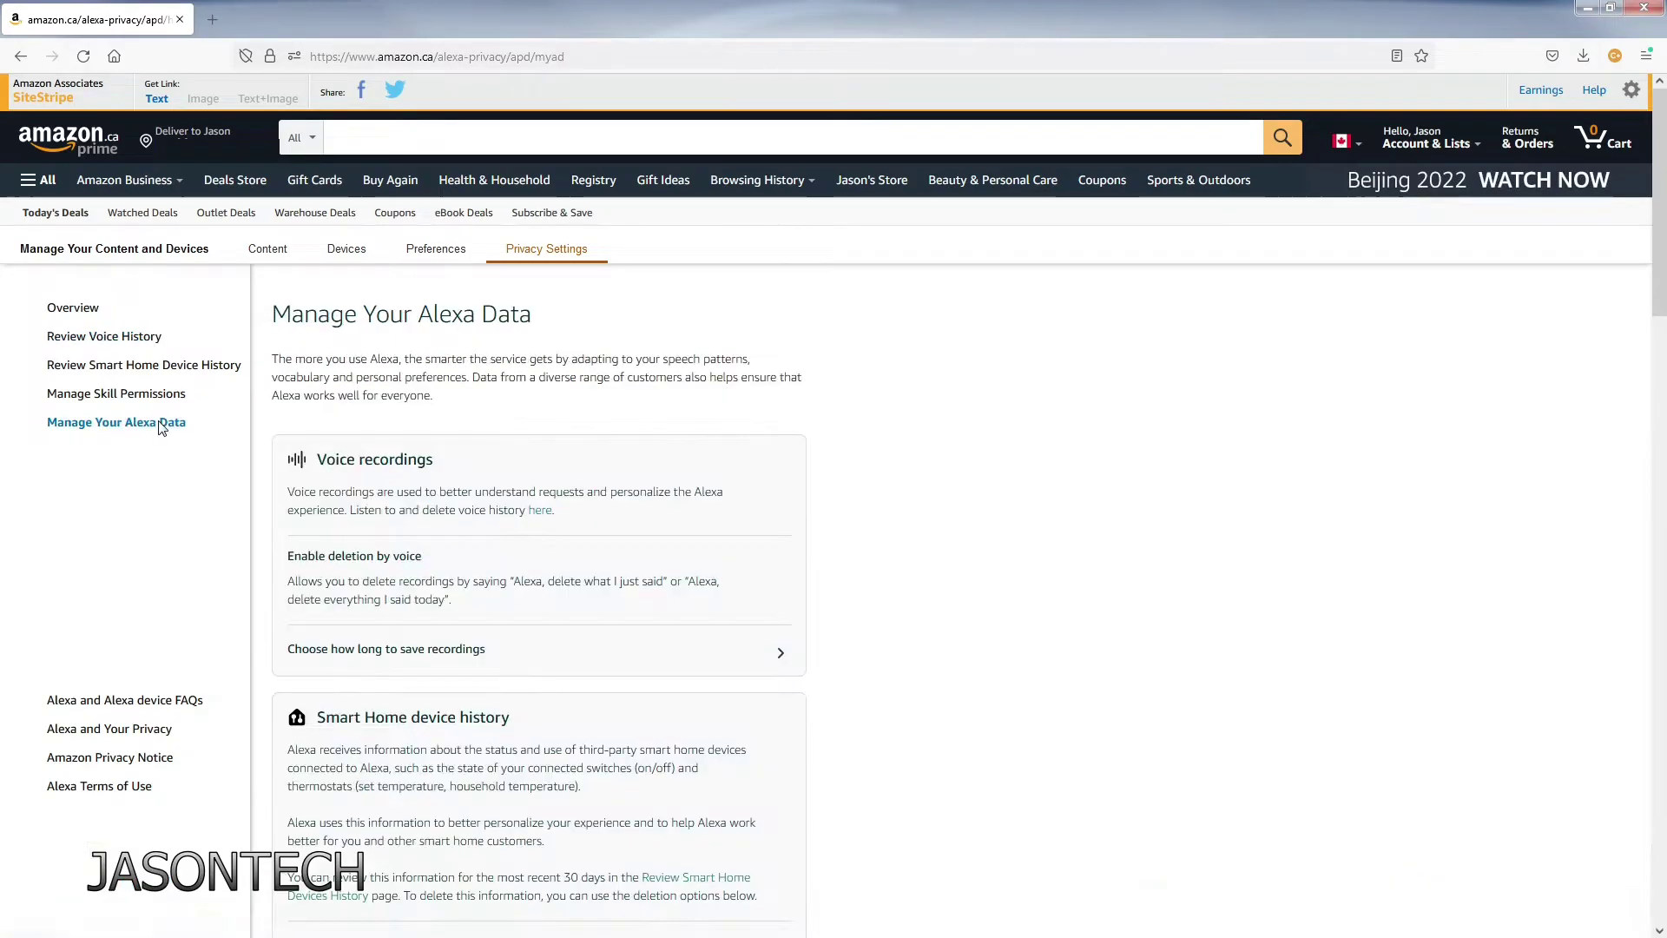
pyautogui.scroll(-2, 608, 414)
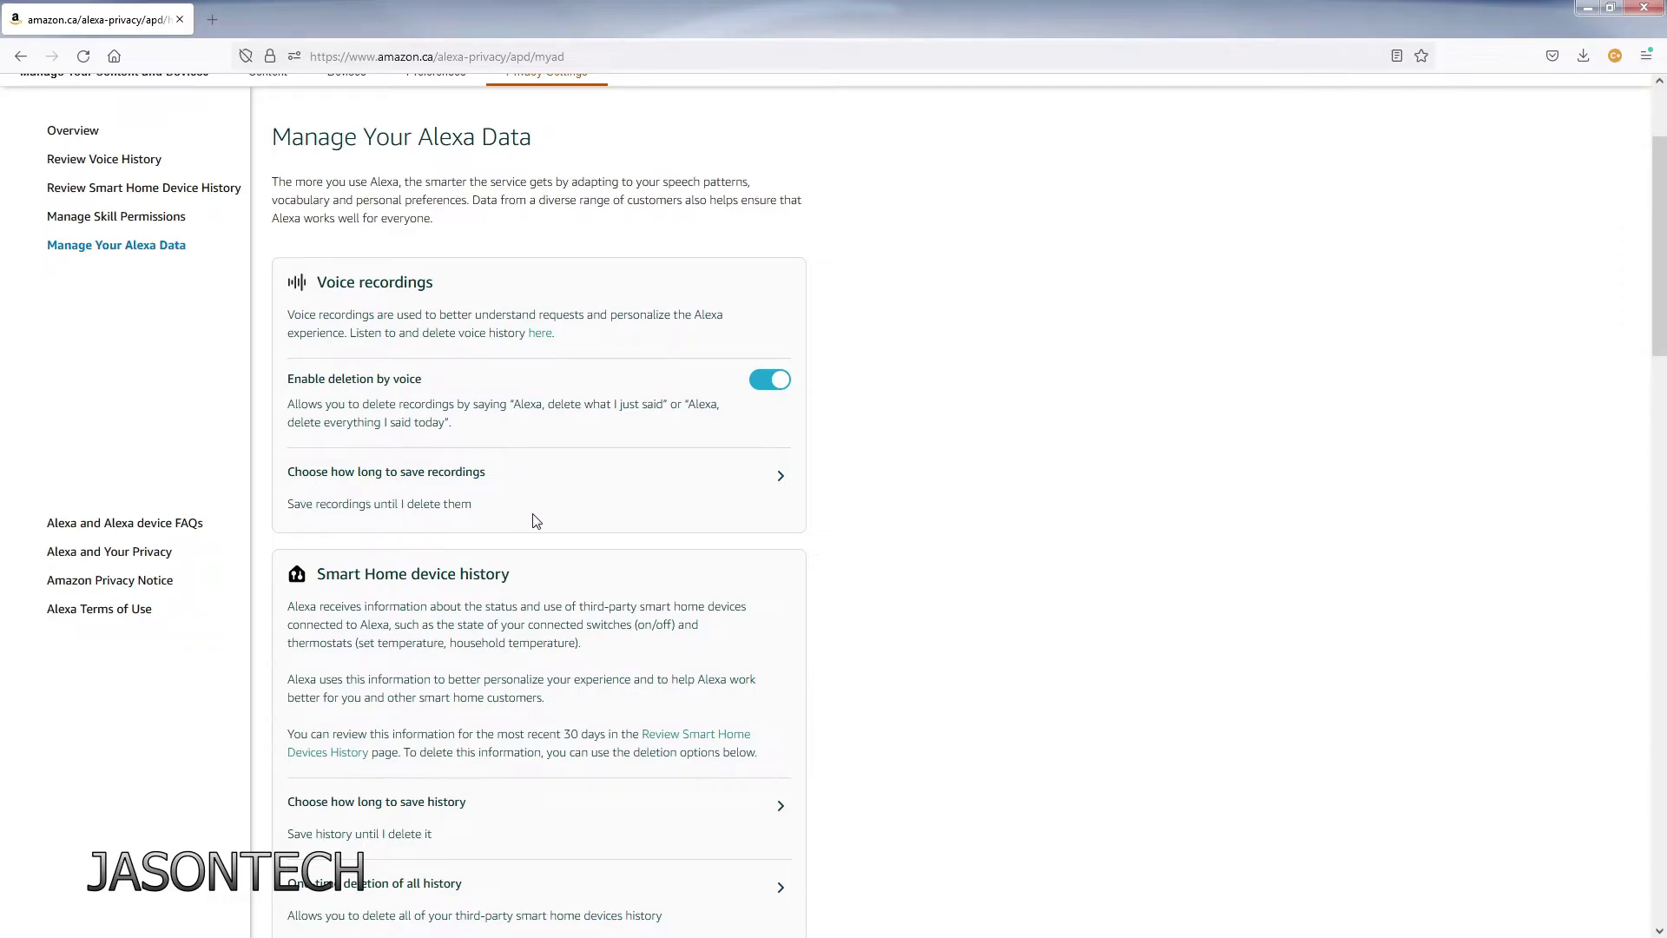
# - Change recording retention to 'Don't save recordings' and confirm both prompts
pyautogui.click(777, 478)
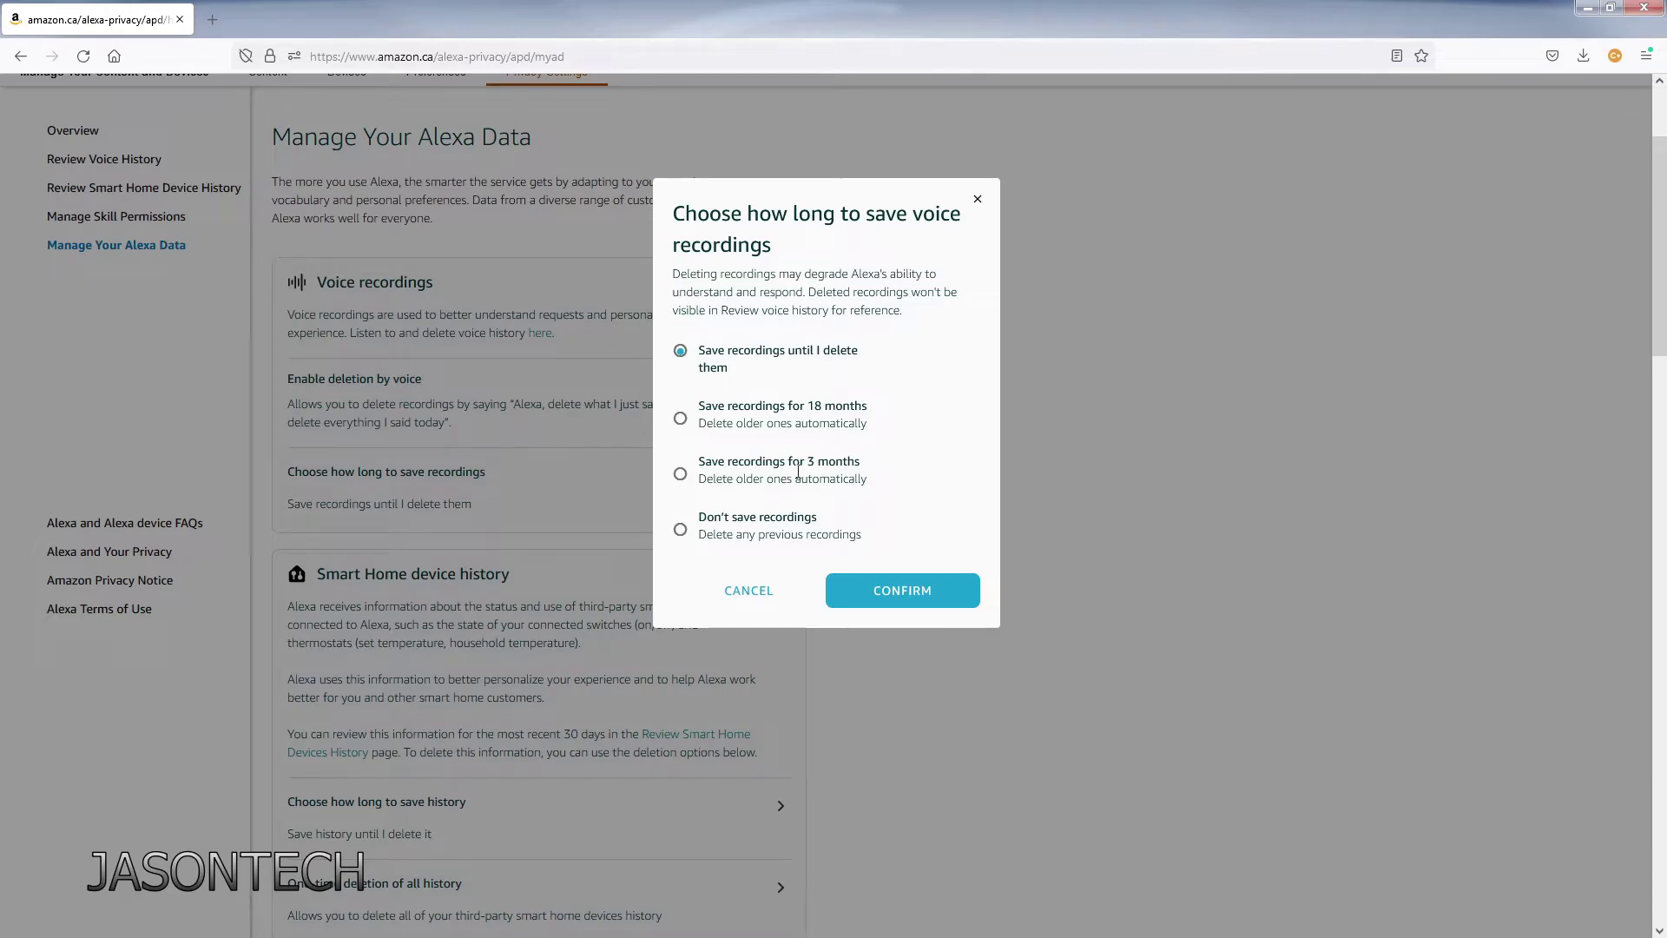
pyautogui.click(680, 530)
pyautogui.click(915, 597)
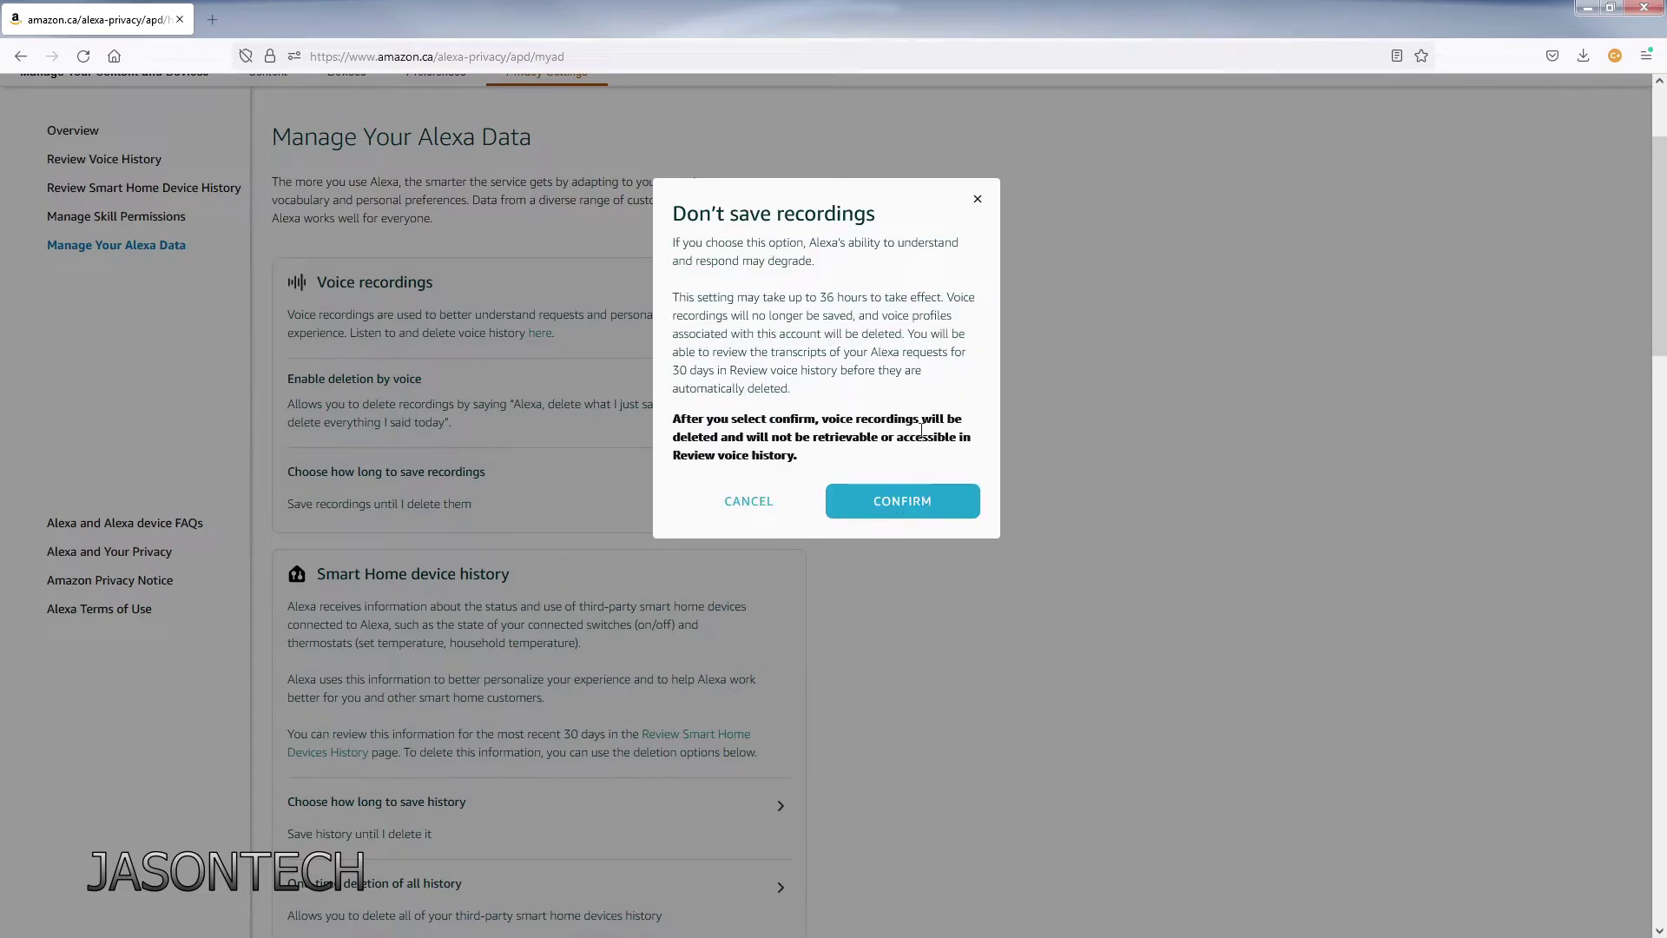
pyautogui.click(912, 501)
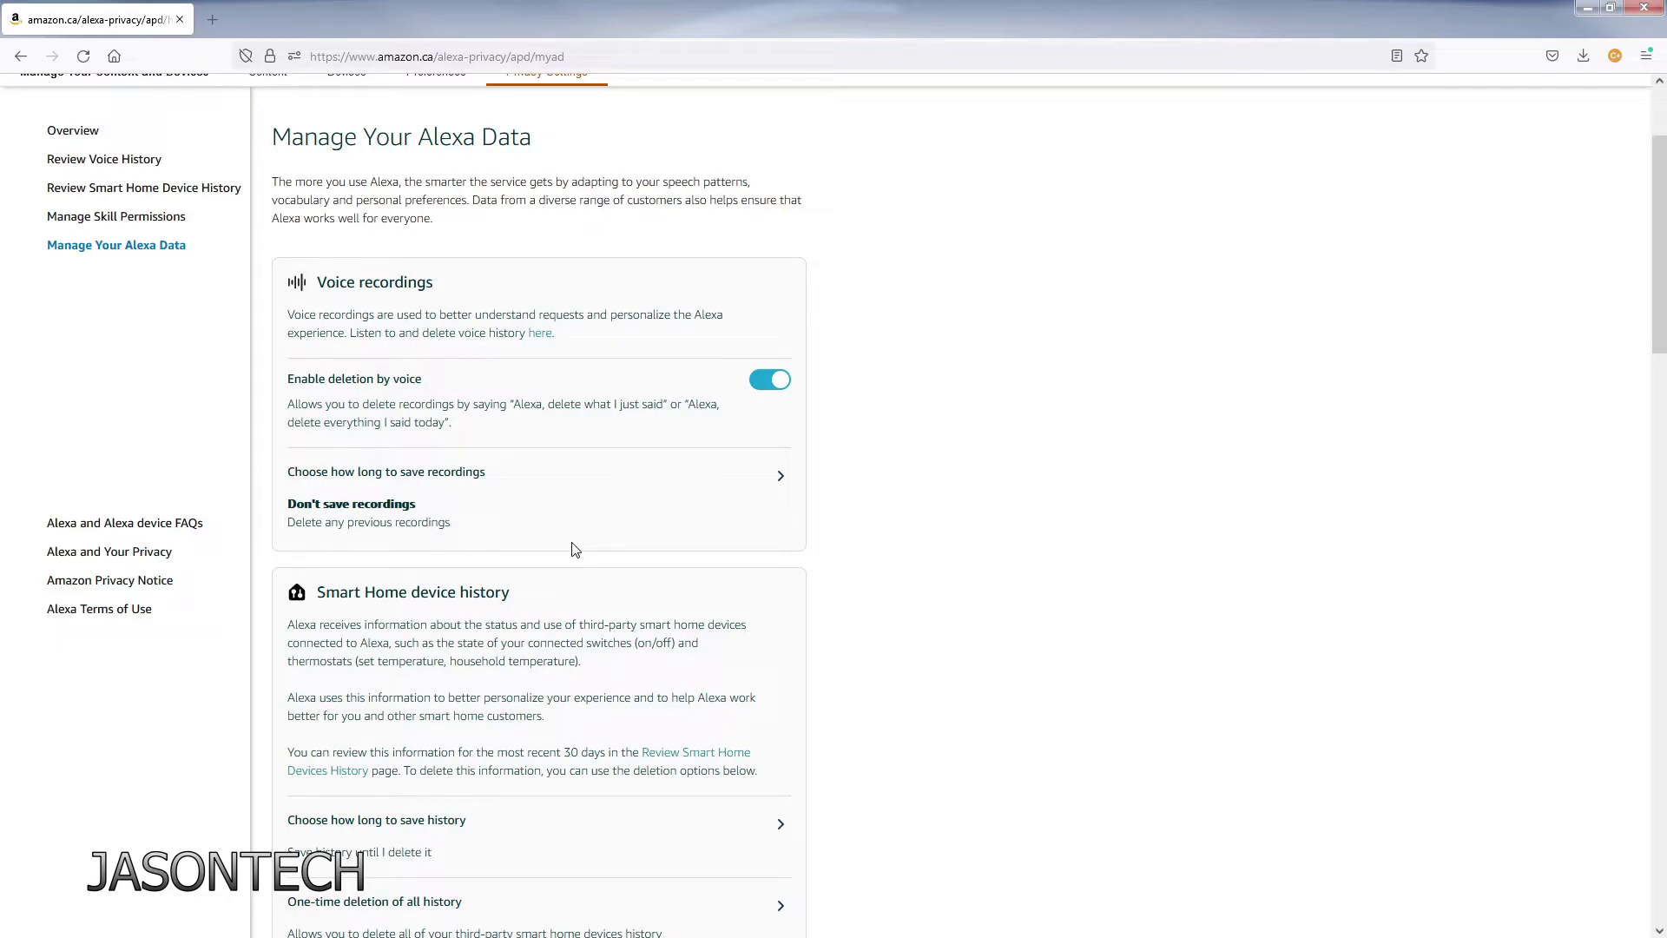
pyautogui.scroll(-3, 598, 532)
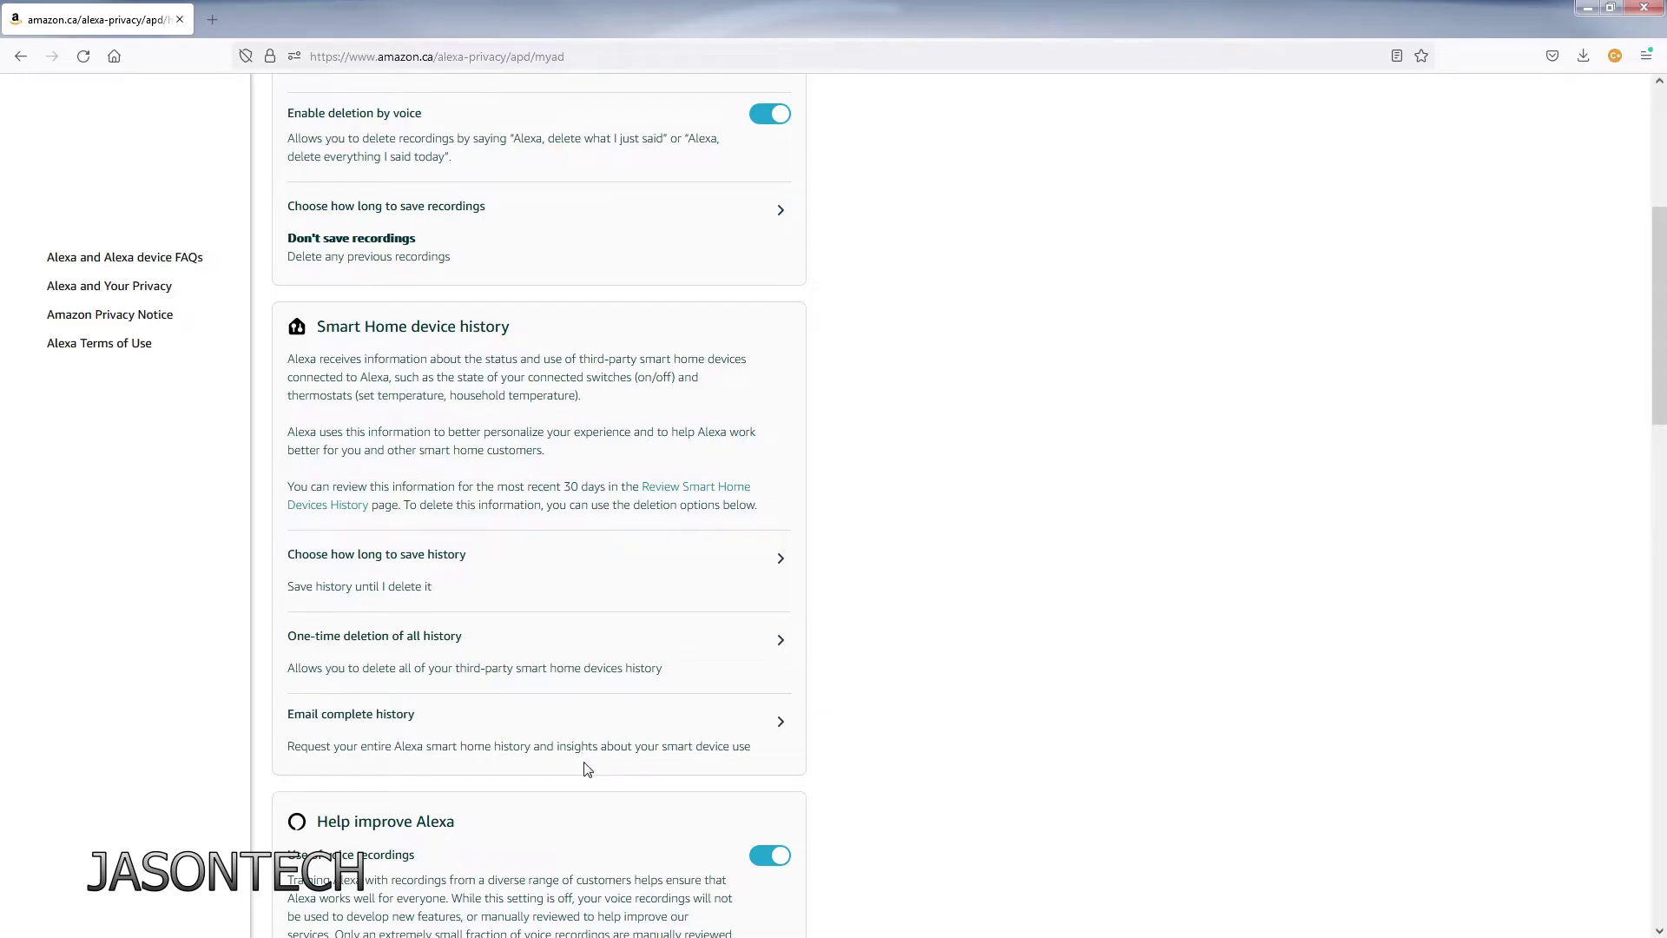
pyautogui.scroll(-2, 633, 640)
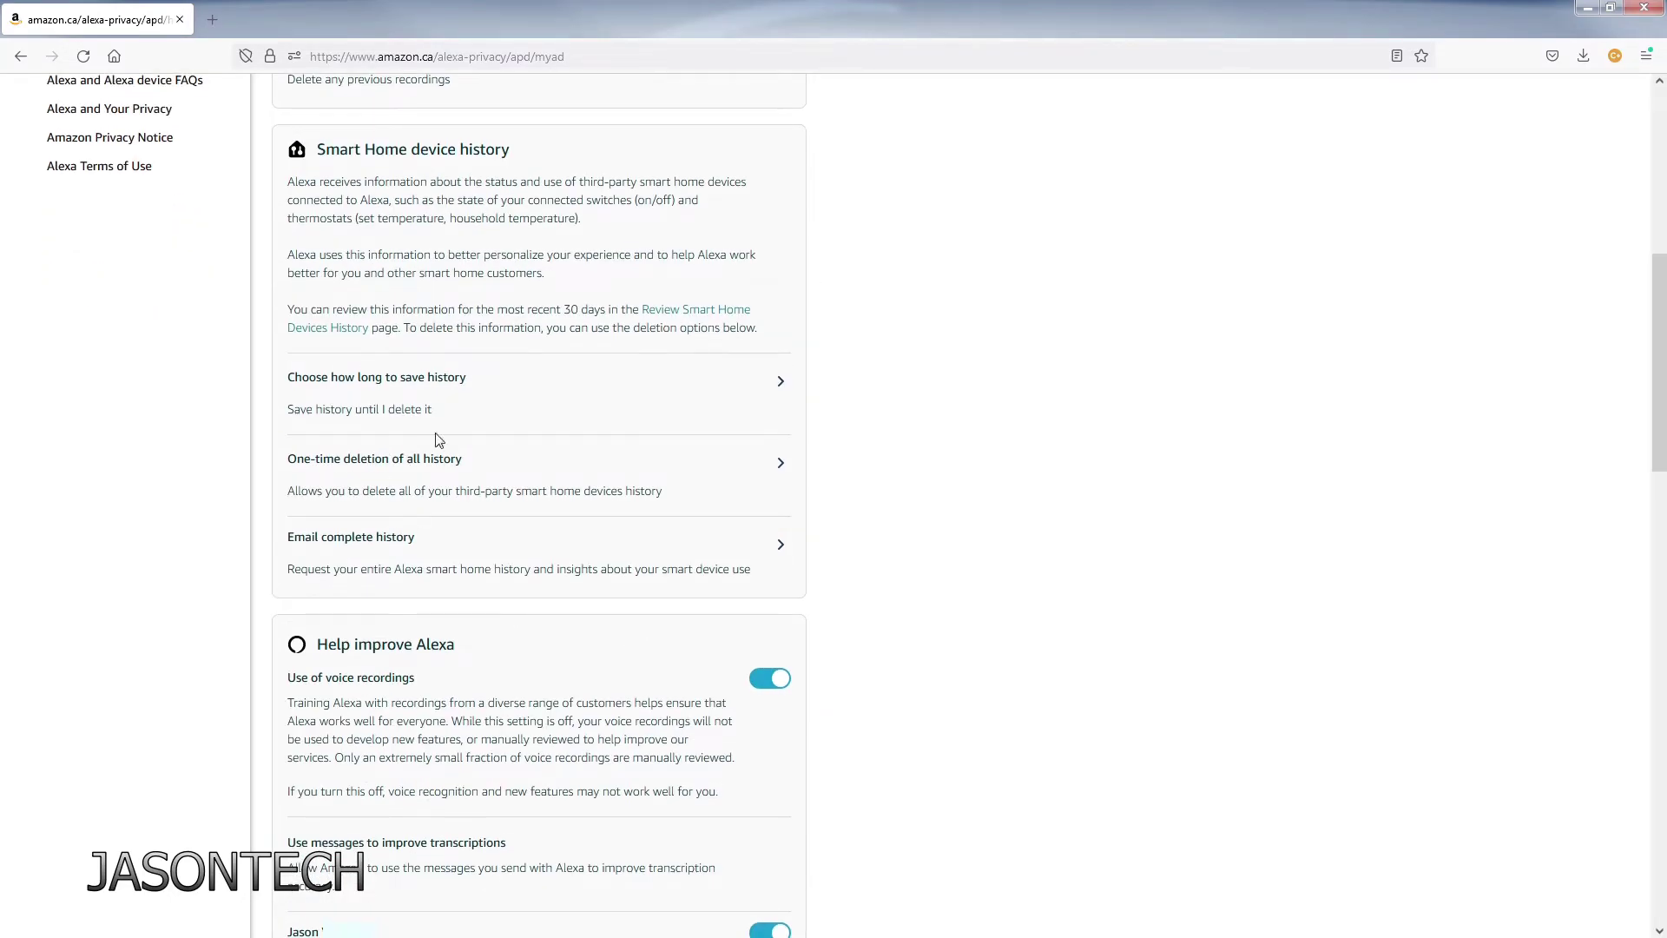
pyautogui.scroll(-2, 553, 619)
pyautogui.scroll(7, 508, 744)
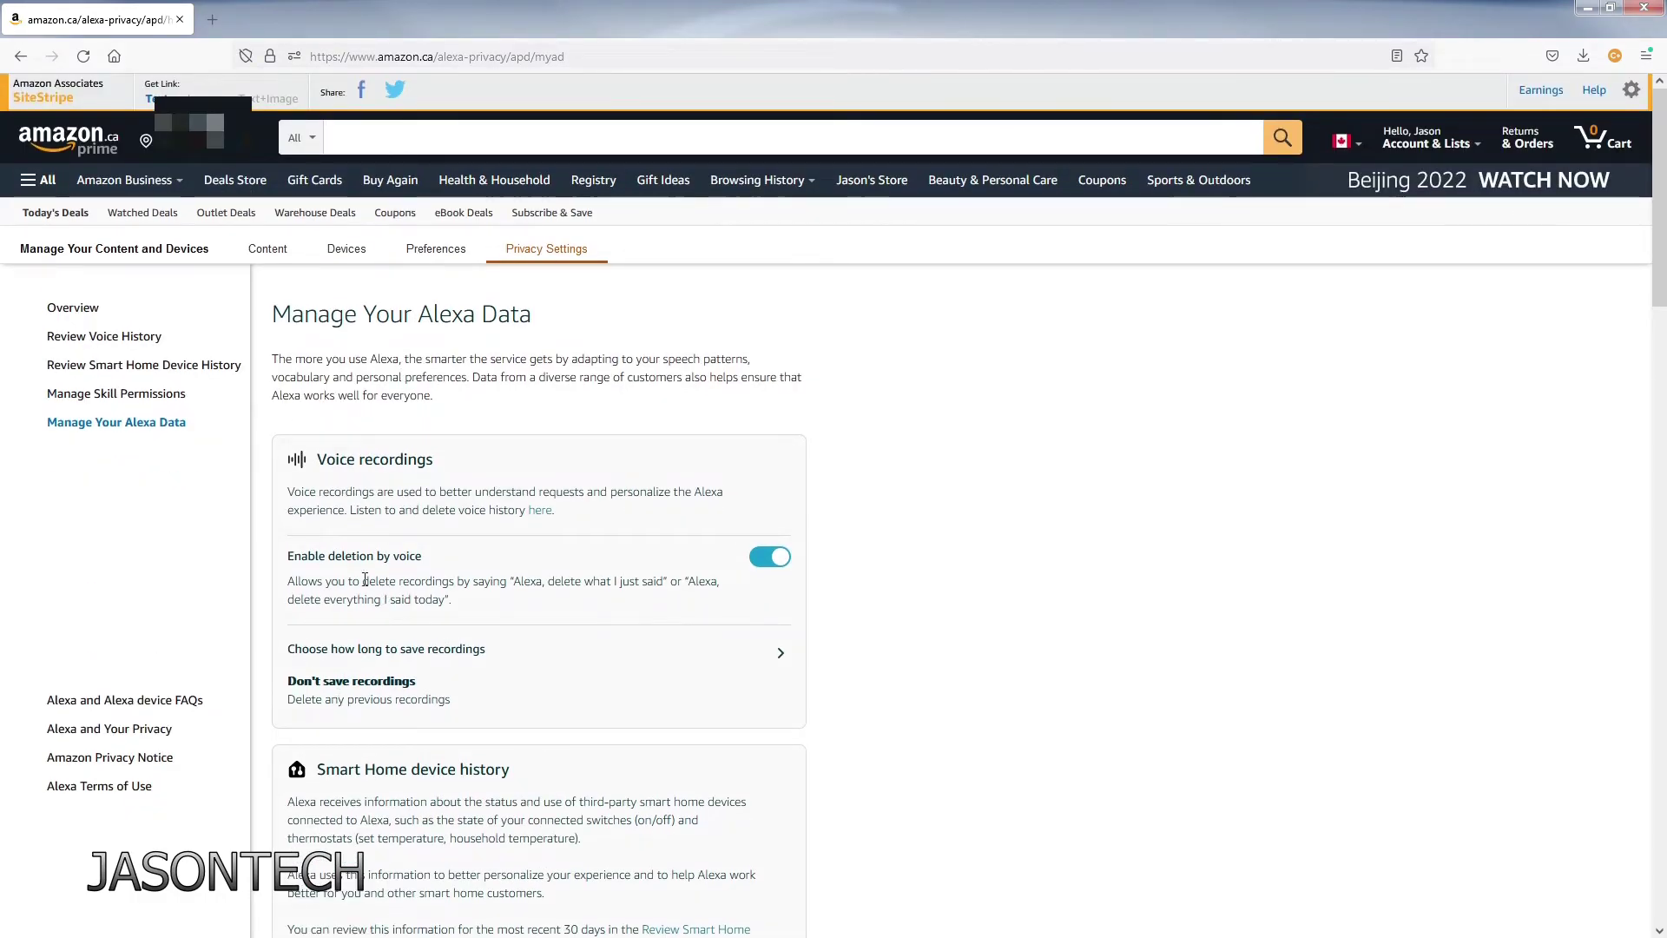
pyautogui.scroll(-2, 663, 566)
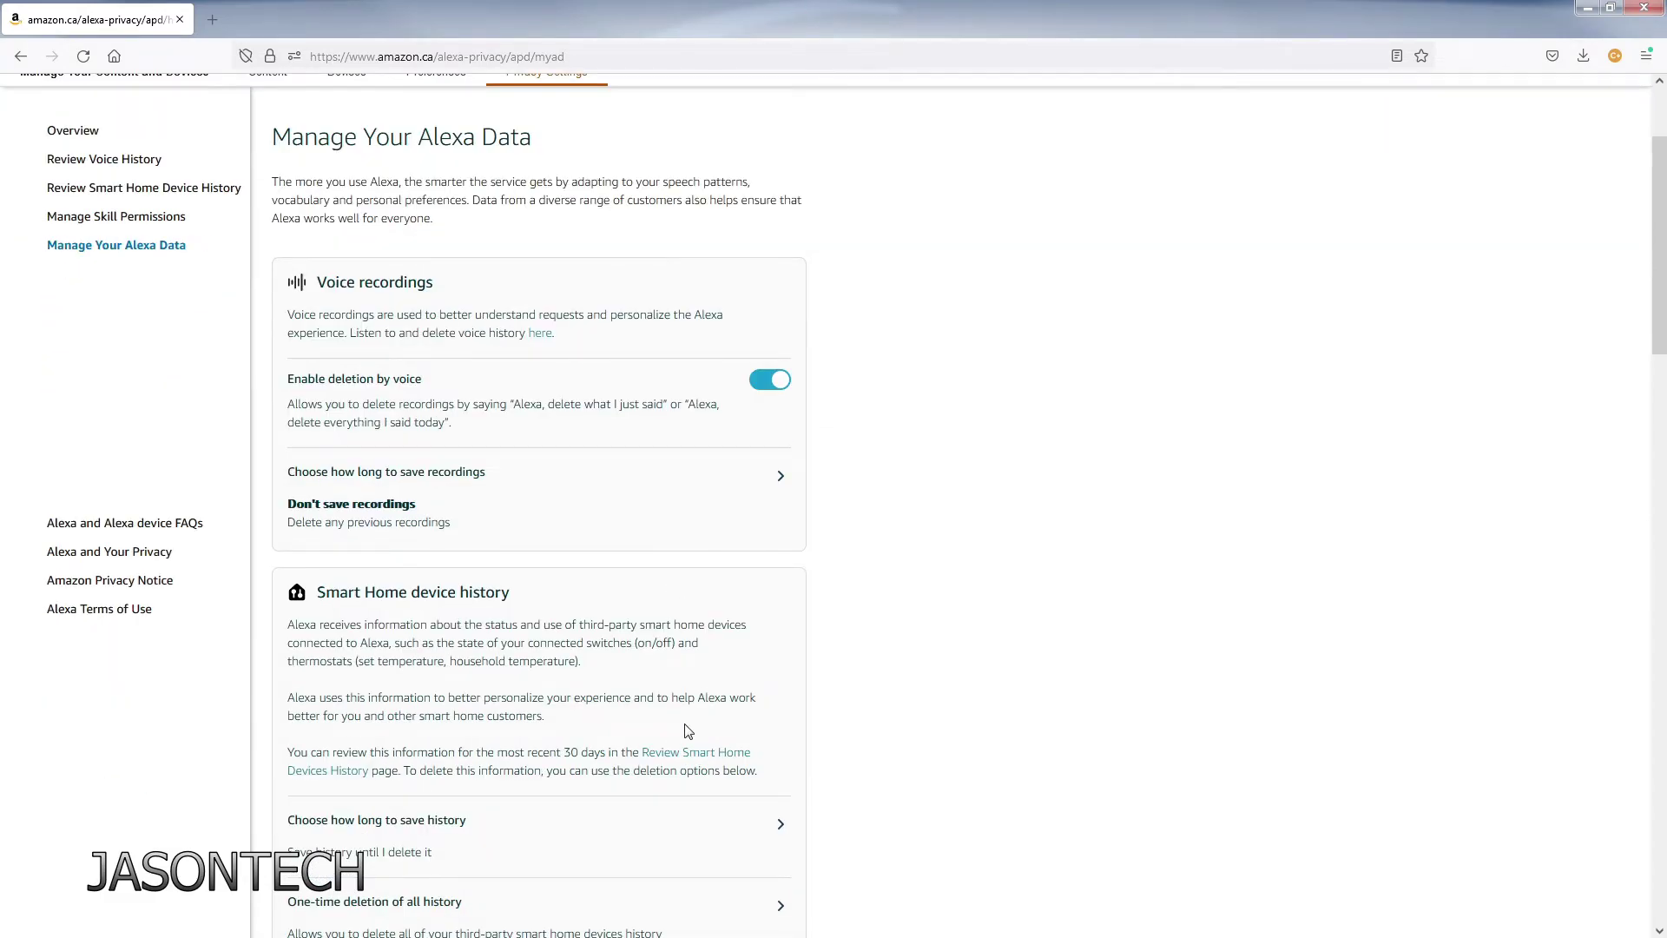
pyautogui.scroll(2, 774, 552)
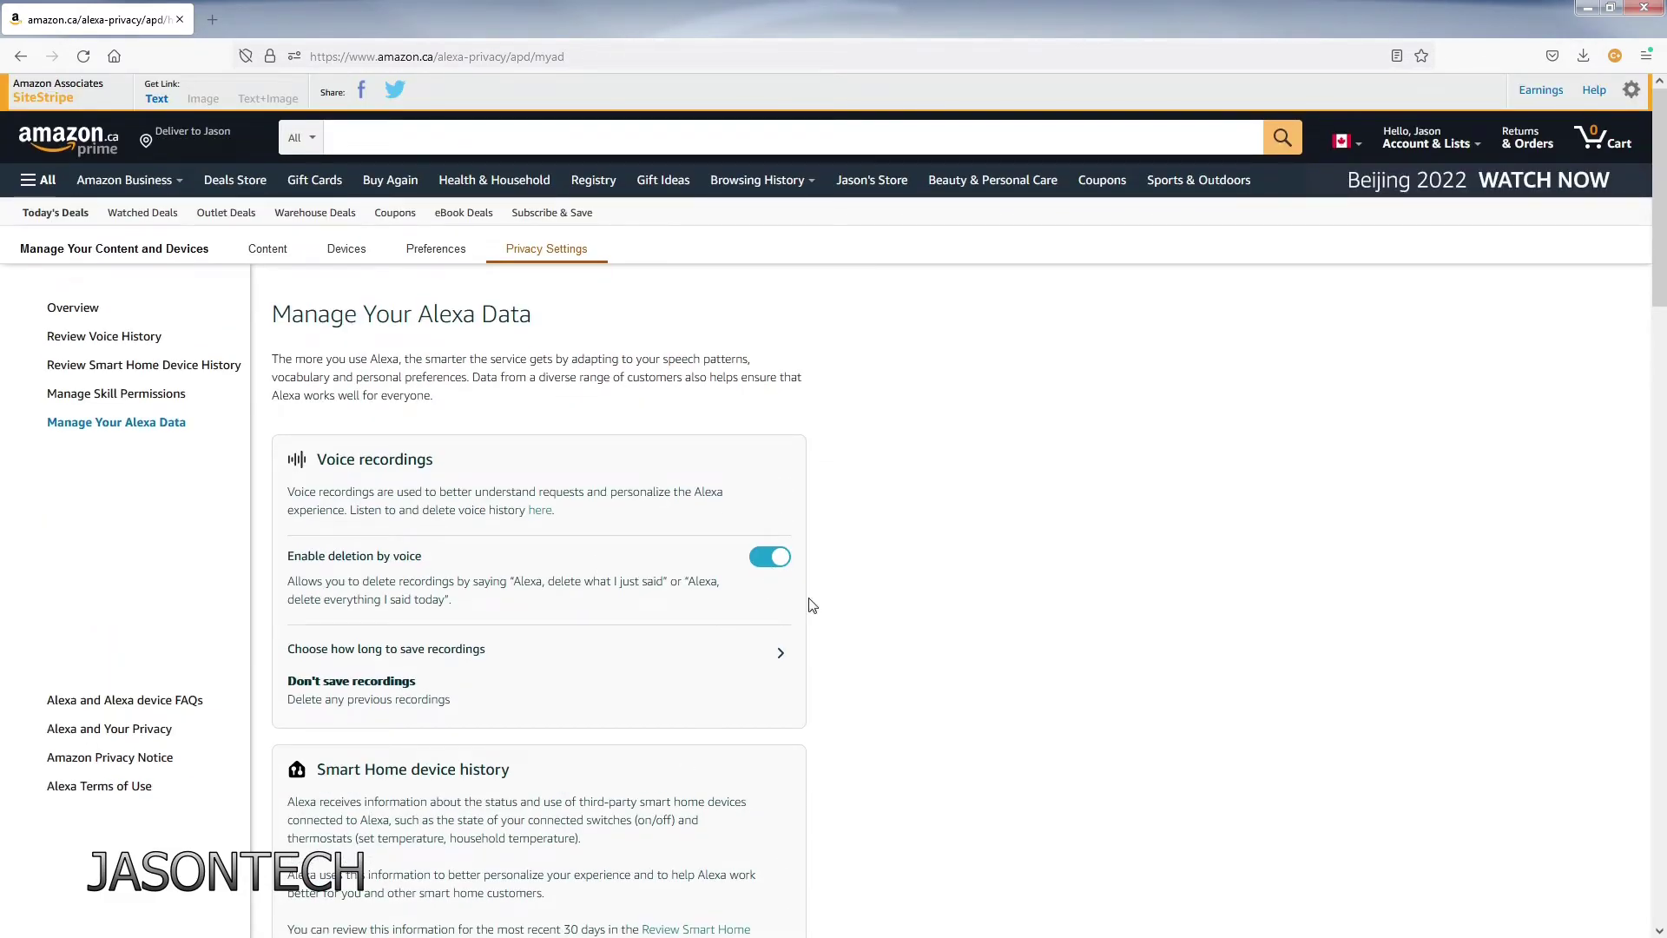